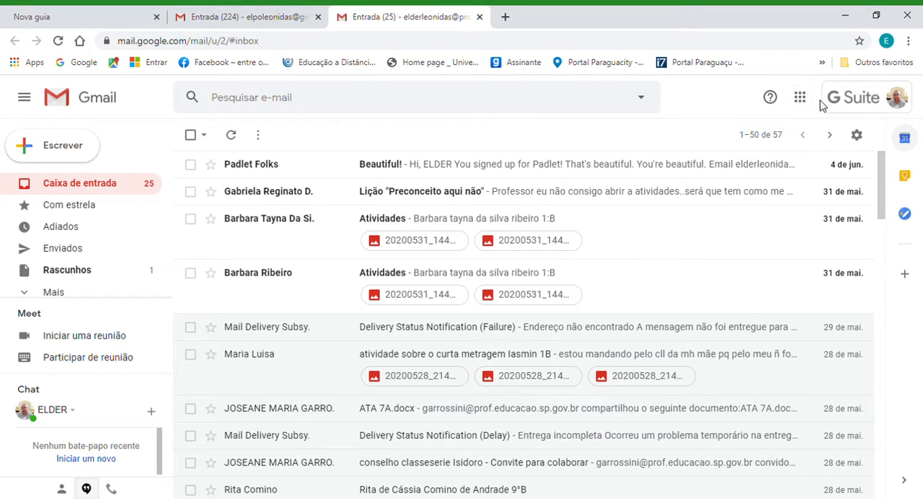
# Open Google Forms (Formulários) from Gmail and create a new form from the "Teste em branco" template.
pyautogui.click(801, 99)
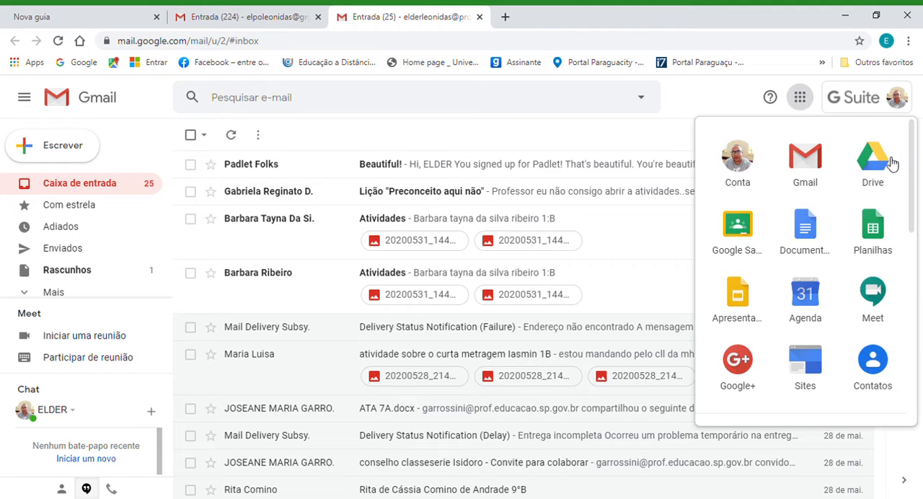
pyautogui.moveTo(911, 182); pyautogui.dragTo(916, 304)
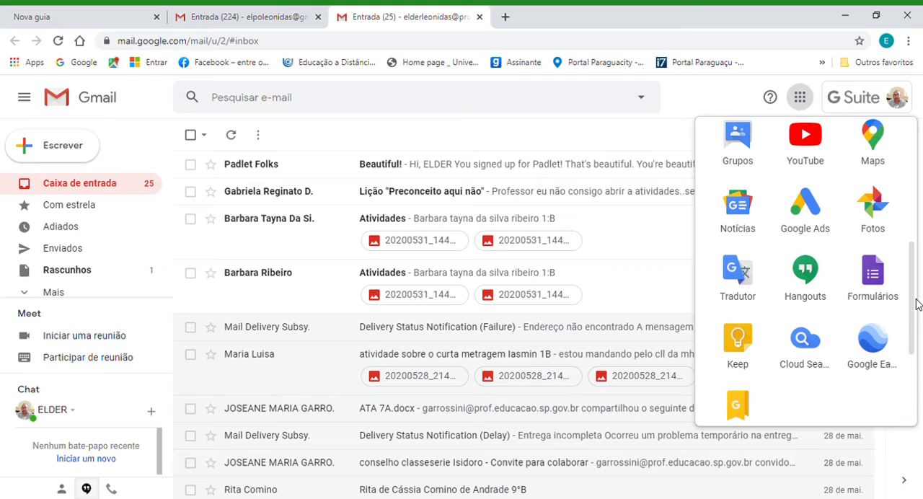
pyautogui.click(881, 286)
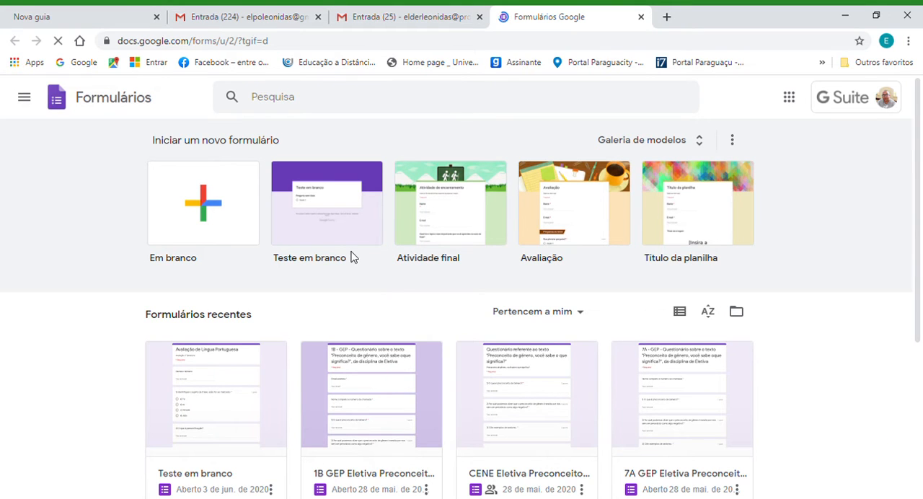
pyautogui.click(333, 210)
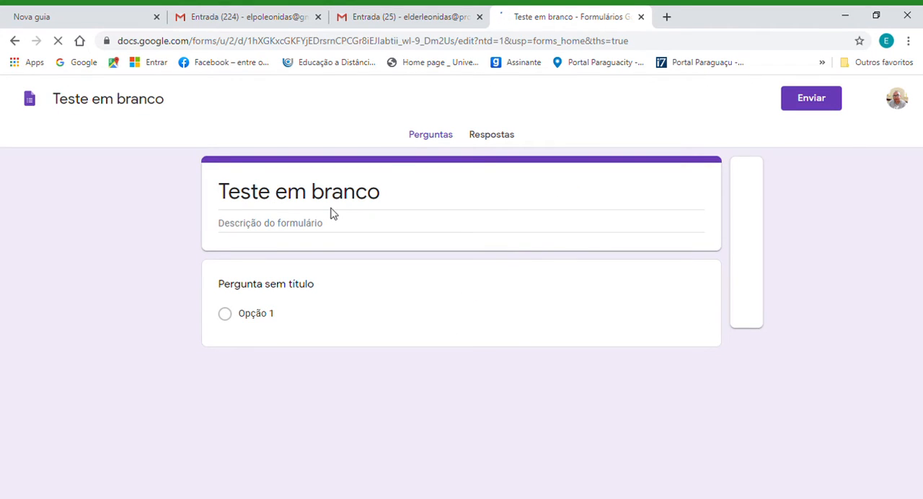
pyautogui.click(394, 199)
pyautogui.press('BackSpace')
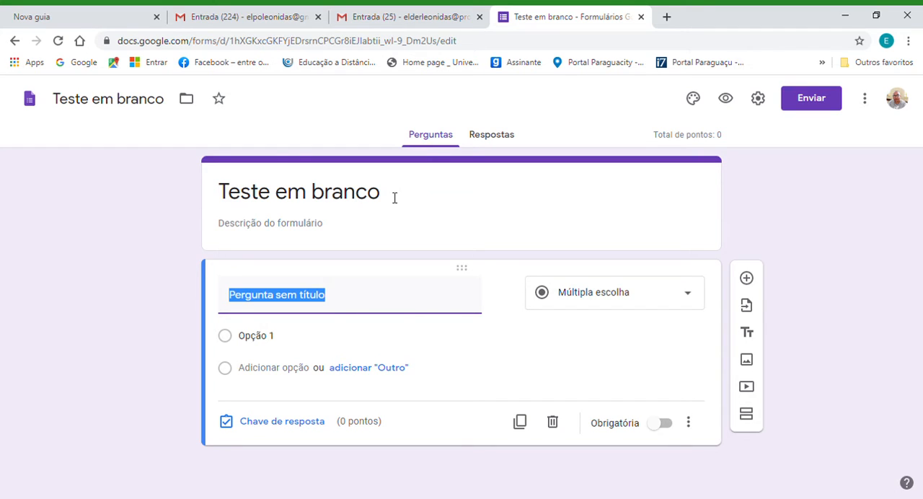
pyautogui.write('Avaliação de Lingua P')
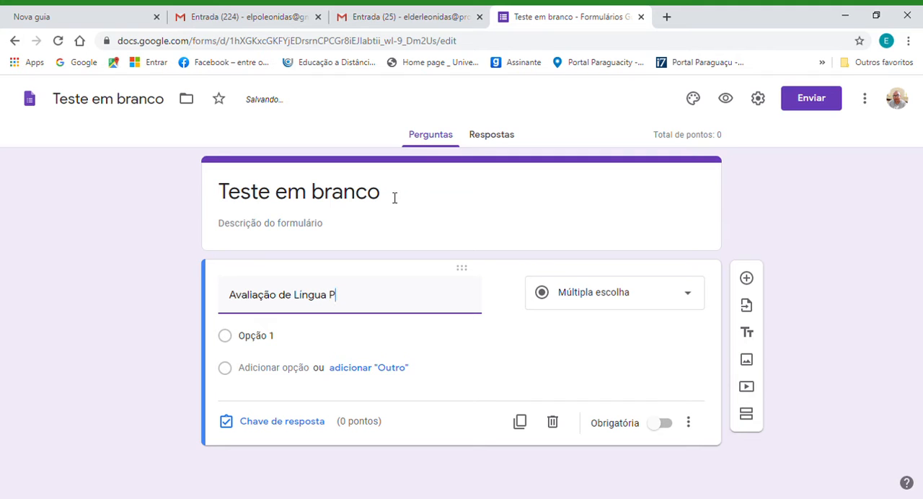
pyautogui.write('ortu')
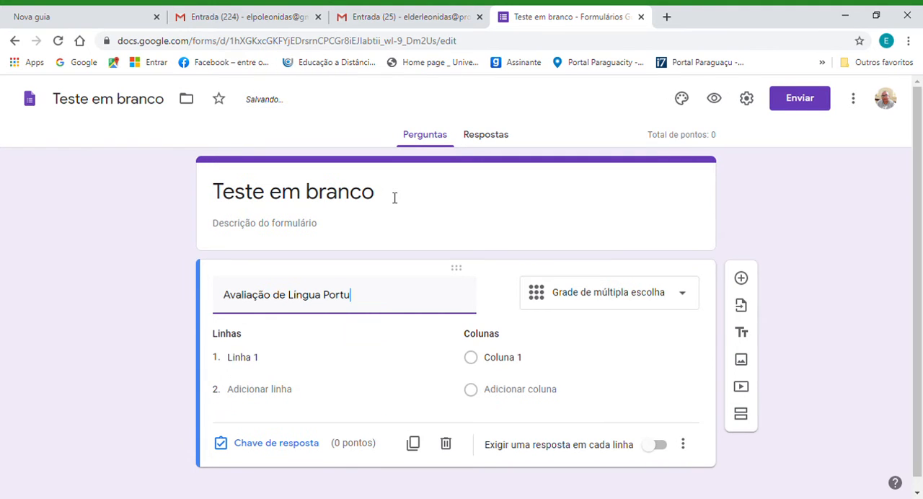
pyautogui.write('guesa')
pyautogui.press('BackSpace')
pyautogui.press('BackSpace')
pyautogui.press('BackSpace')
pyautogui.press('BackSpace')
pyautogui.press('BackSpace')
pyautogui.press('BackSpace')
pyautogui.press('BackSpace')
pyautogui.press('BackSpace')
pyautogui.press('BackSpace')
pyautogui.press('BackSpace')
pyautogui.press('BackSpace')
pyautogui.press('BackSpace')
pyautogui.press('BackSpace')
pyautogui.press('BackSpace')
pyautogui.press('BackSpace')
pyautogui.press('BackSpace')
pyautogui.press('BackSpace')
pyautogui.press('BackSpace')
pyautogui.press('BackSpace')
pyautogui.press('BackSpace')
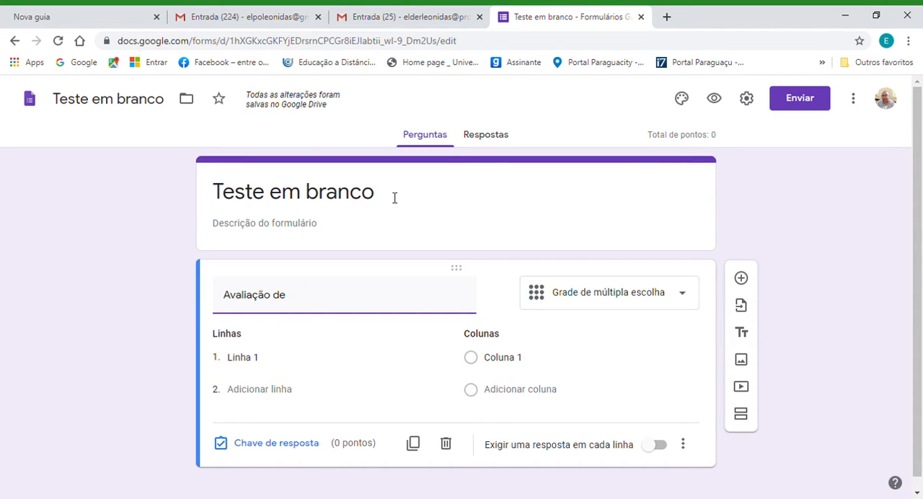
# Replace the form's title with "Avaliação de Língua Portuguesa".
pyautogui.click(385, 190)
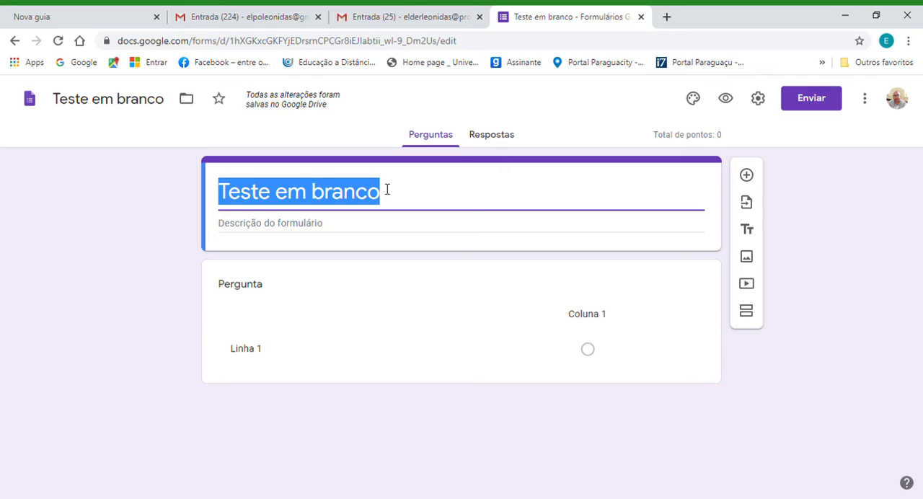
pyautogui.write('Ava')
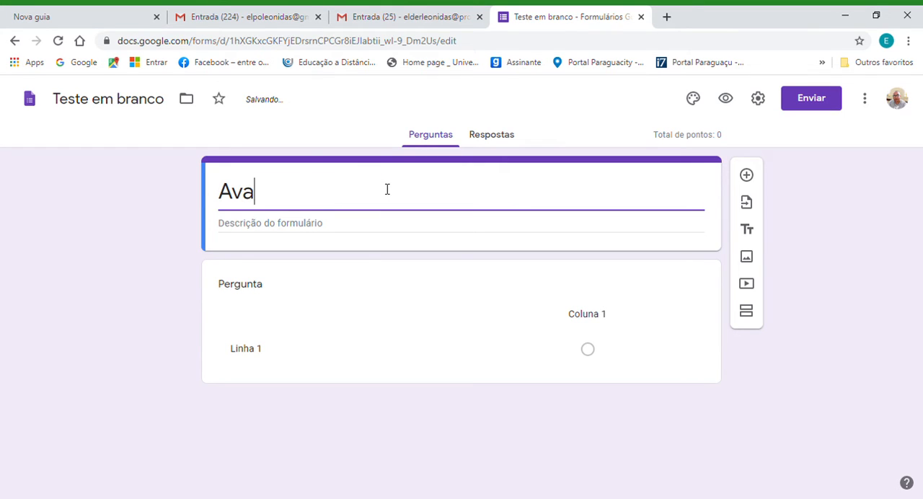
pyautogui.write('liação ')
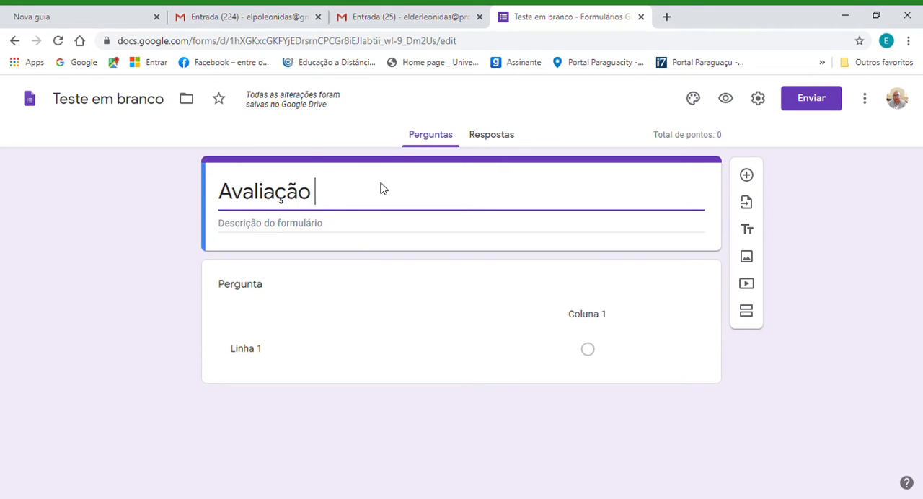
pyautogui.write('de L')
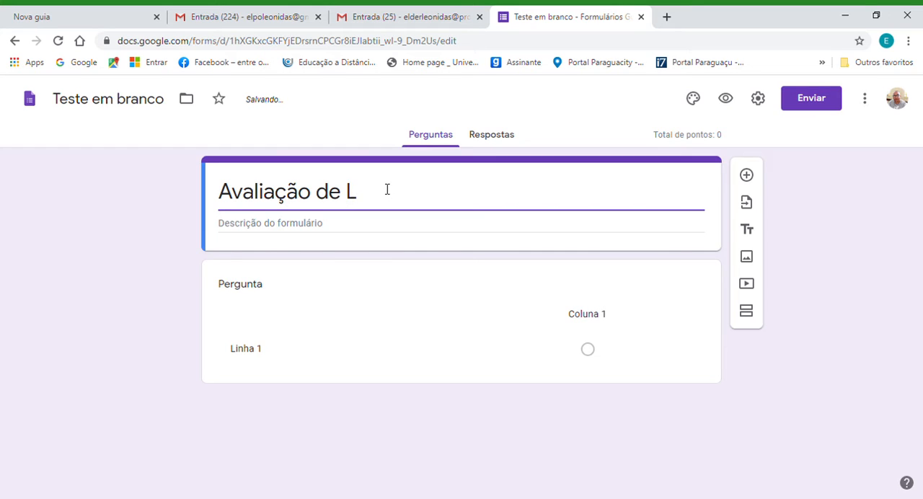
pyautogui.write('íngua ')
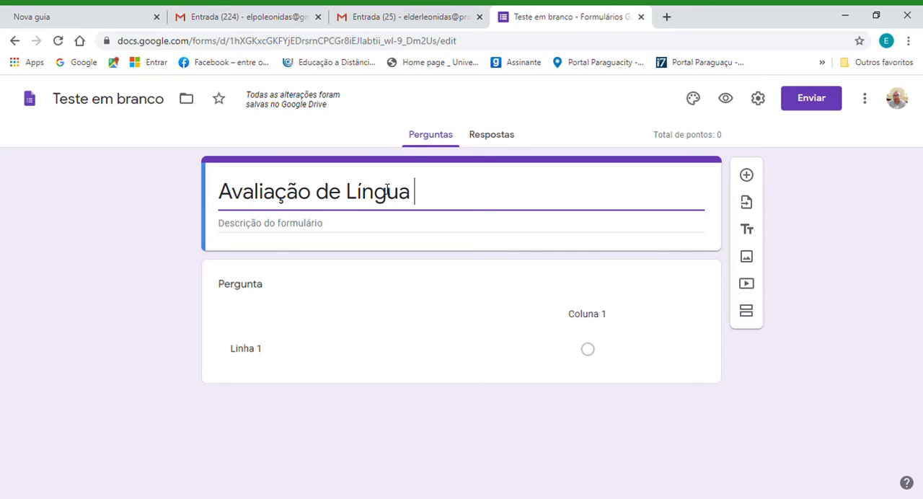
pyautogui.write('Portu')
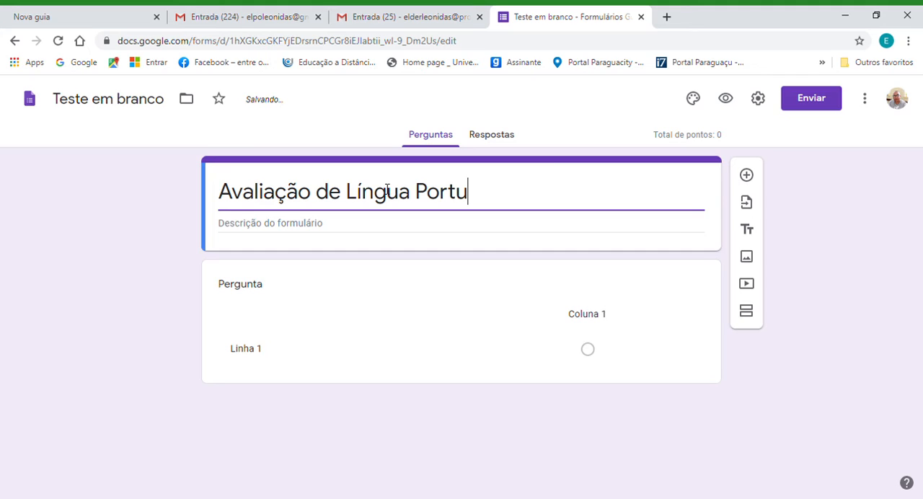
pyautogui.write('guesa')
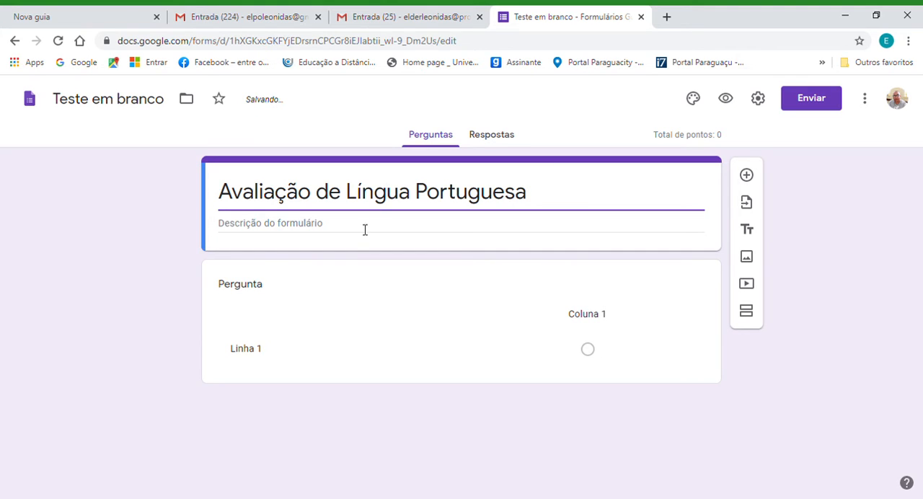
# Enter "Avaliação 1º Bimestre" as the form's description.
pyautogui.click(340, 225)
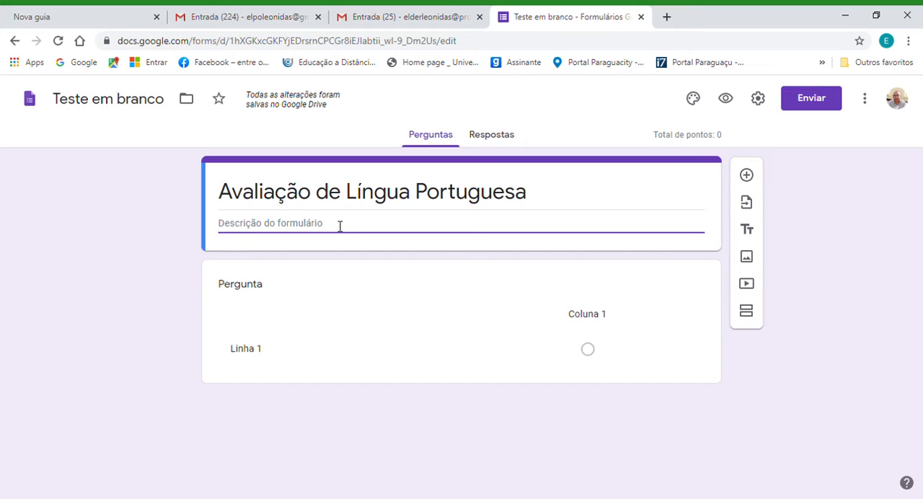
pyautogui.write('Ava')
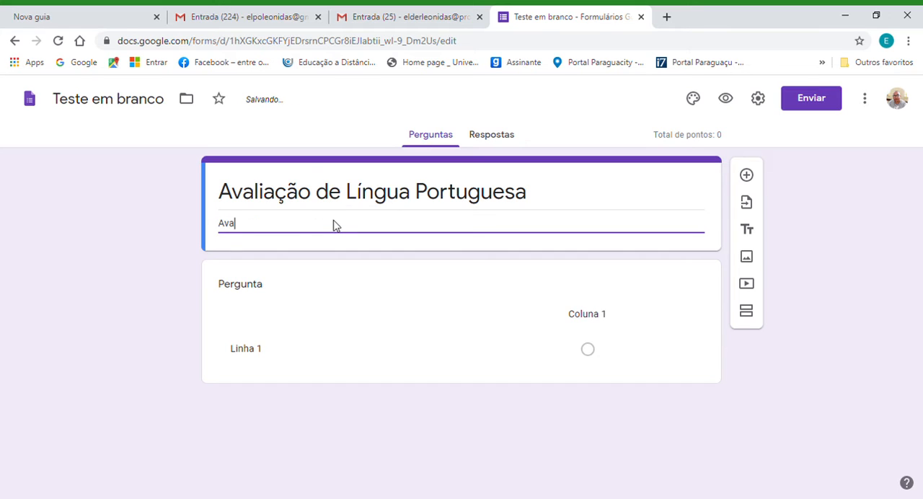
pyautogui.write('liação 1º')
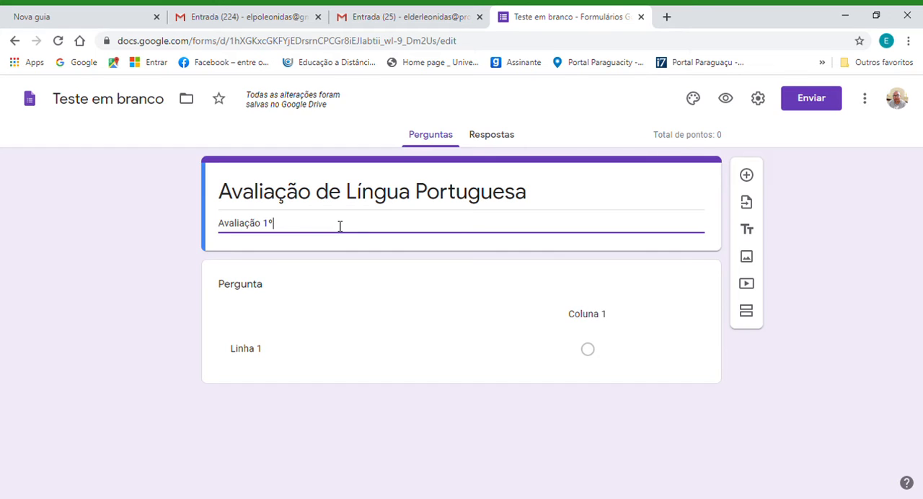
pyautogui.write(' B')
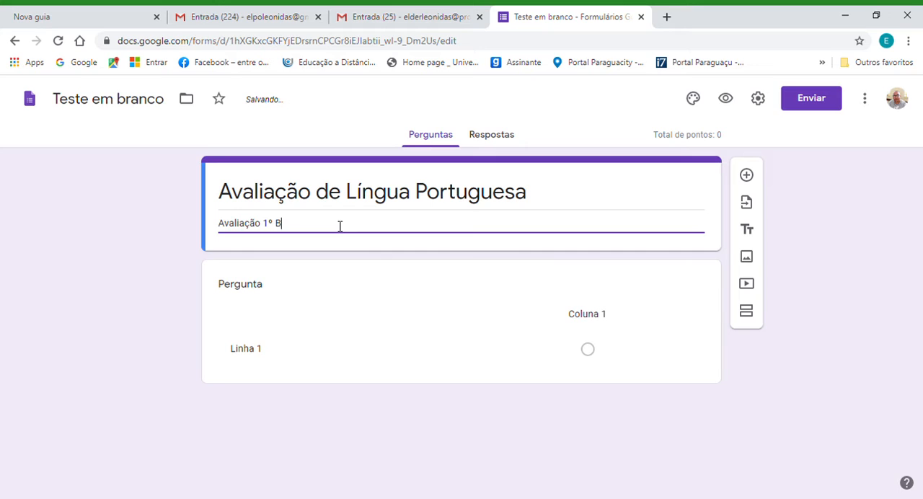
pyautogui.write('imestre')
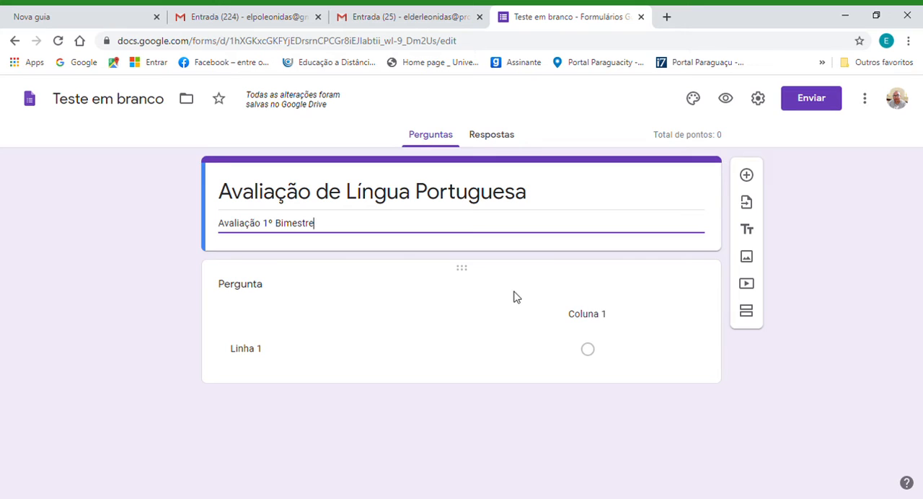
# Title the form's first question "Nome e número".
pyautogui.click(270, 291)
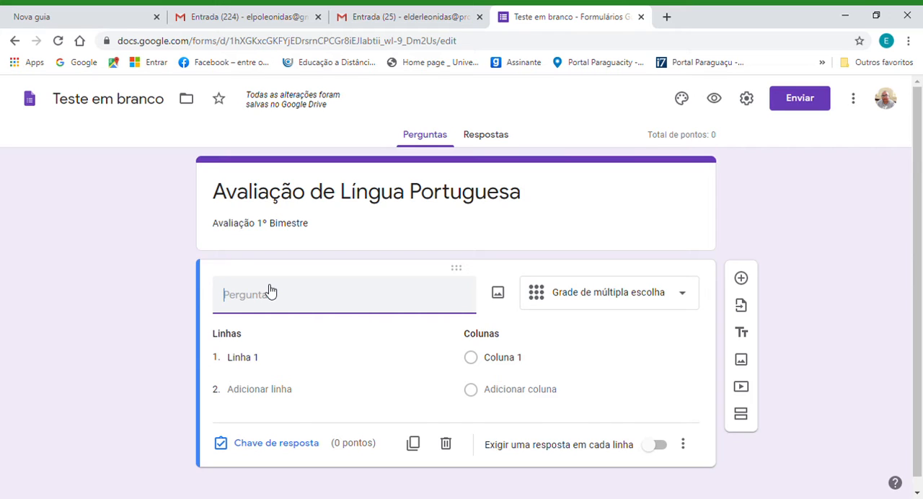
pyautogui.write('Nome e')
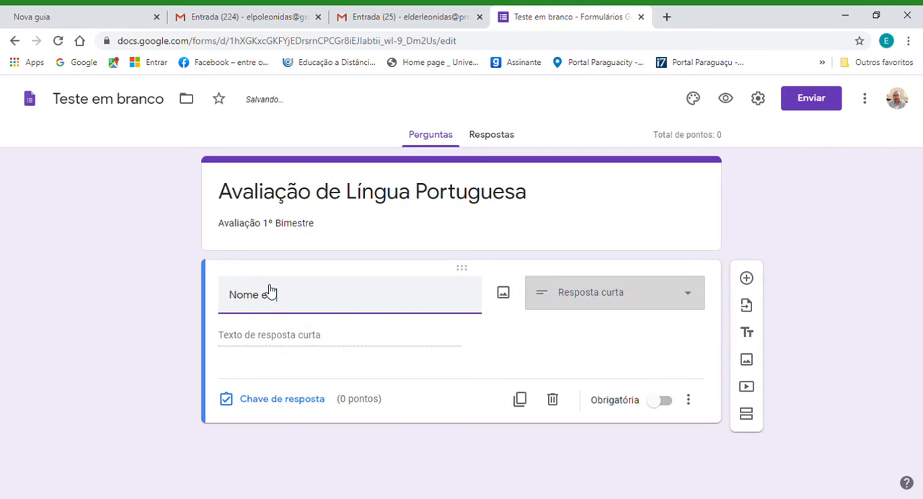
pyautogui.write(' número')
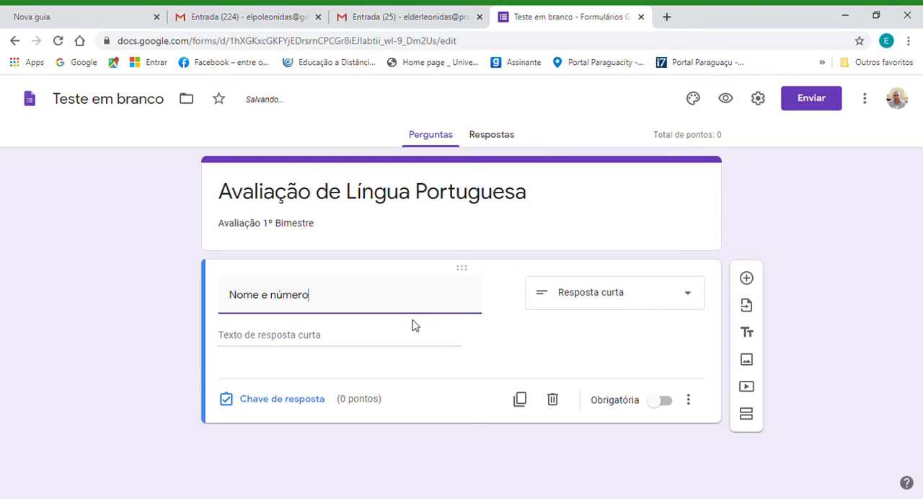
# Choose Resposta curta as the type of the "Nome e número" question and make it mandatory.
pyautogui.click(692, 298)
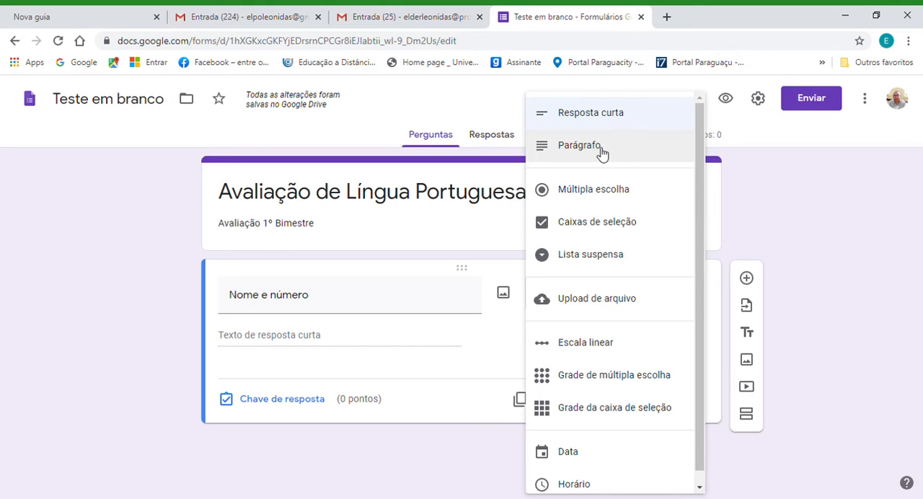
pyautogui.click(602, 122)
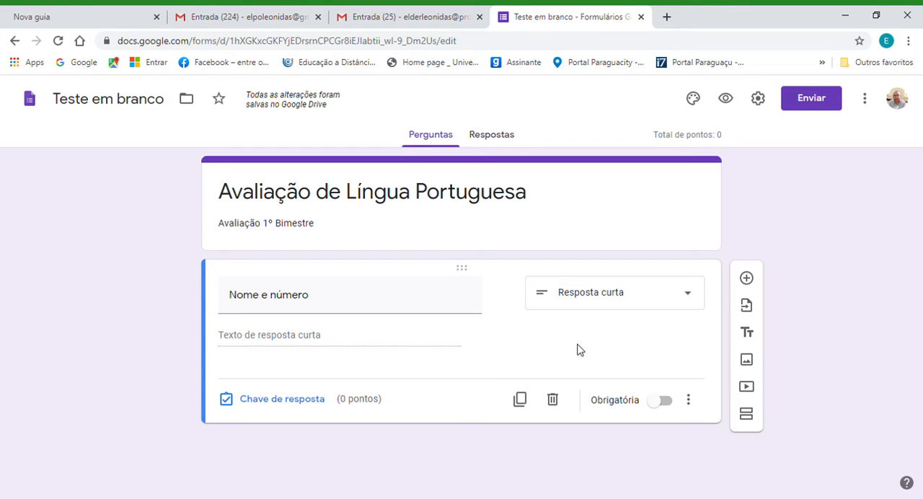
pyautogui.click(660, 401)
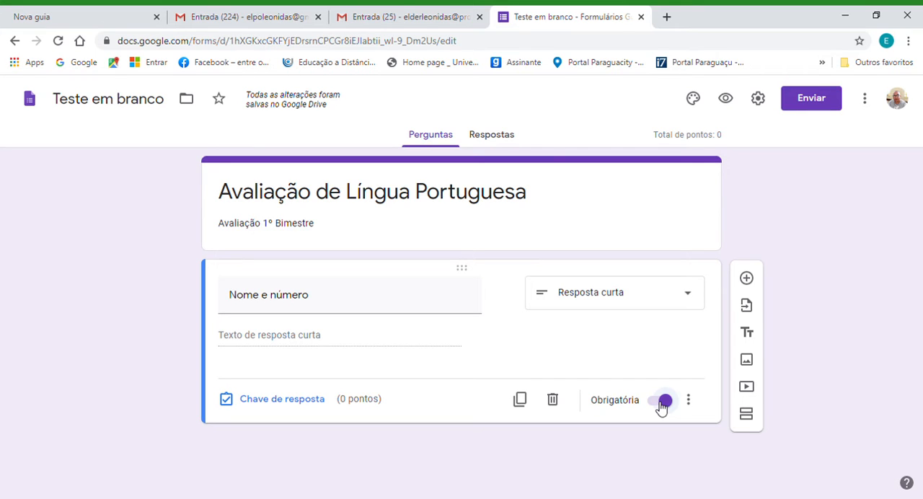
# Add a new question reading "1) Identifique o sujeito da frase a seguir:" followed by a first name and "foi ao dentista.".
pyautogui.click(749, 284)
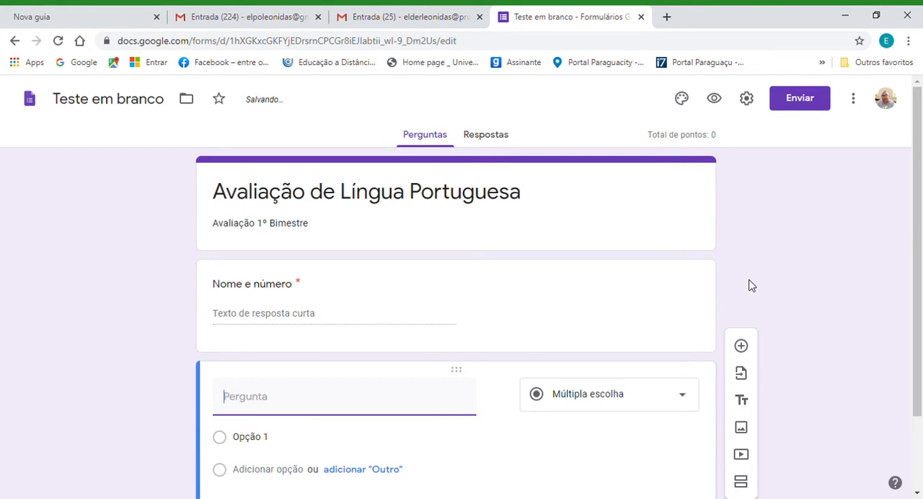
pyautogui.moveTo(918, 236); pyautogui.dragTo(919, 355)
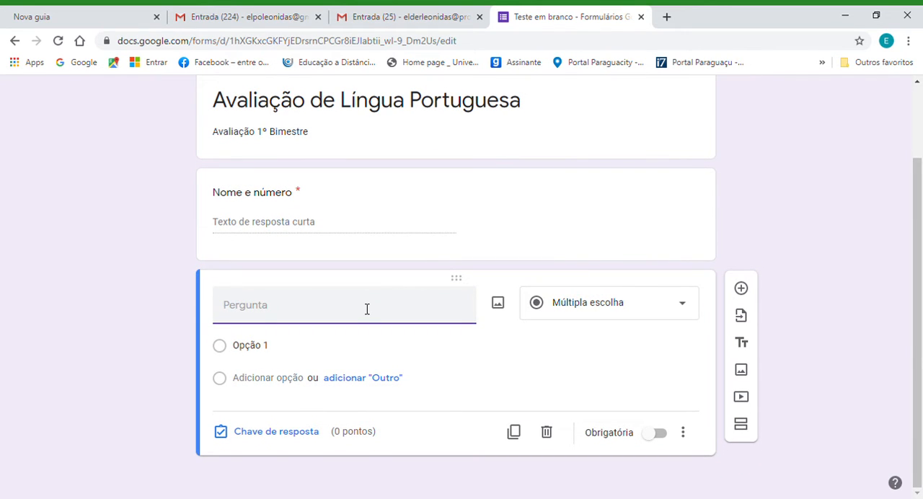
pyautogui.write('1) Identifique o suje')
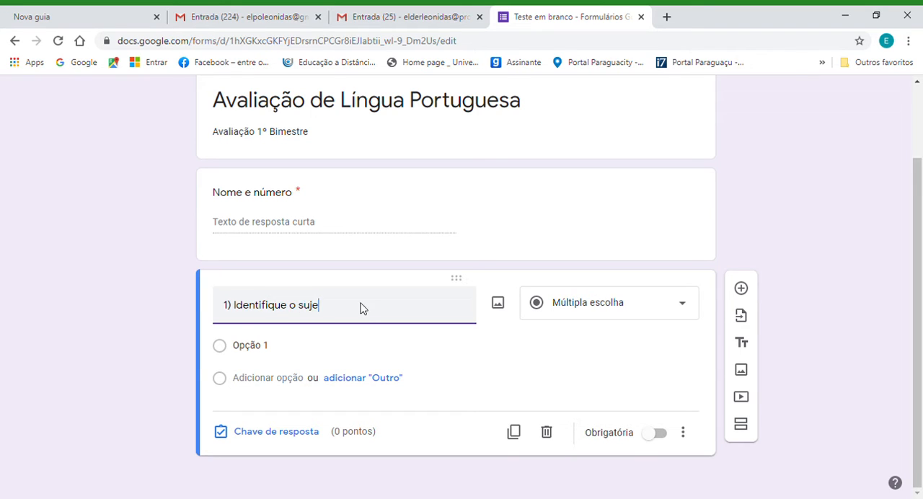
pyautogui.write('ito da frase a seguir: João foi ao s')
pyautogui.press('BackSpace')
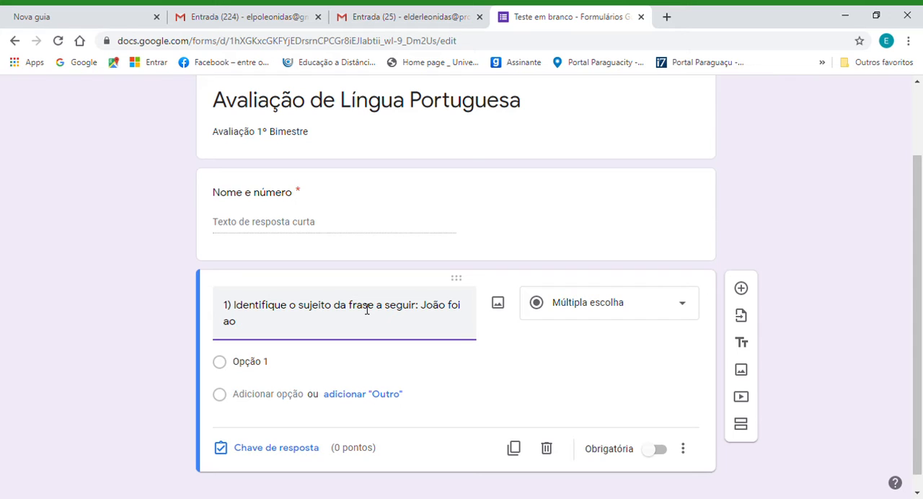
pyautogui.write('dentista.')
# Choose Múltipla escolha as the type of question 1 and enter "a) dentista" as its first answer option.
pyautogui.click(689, 306)
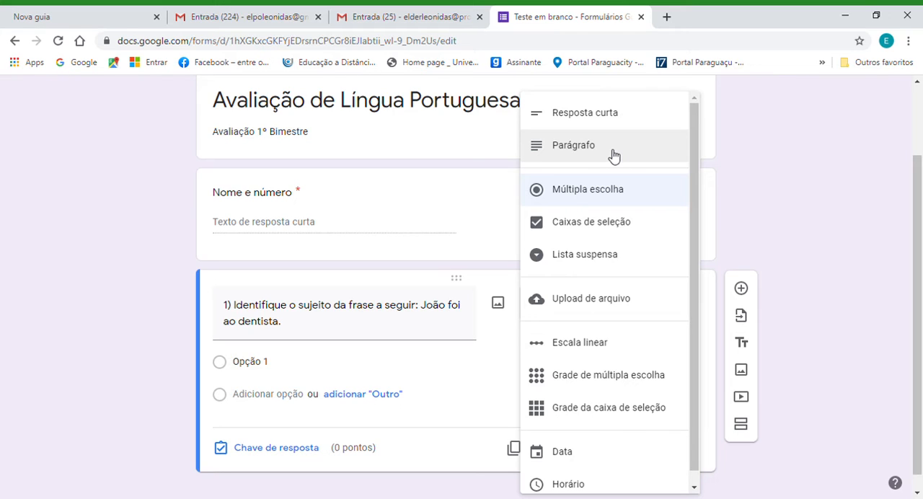
pyautogui.click(587, 191)
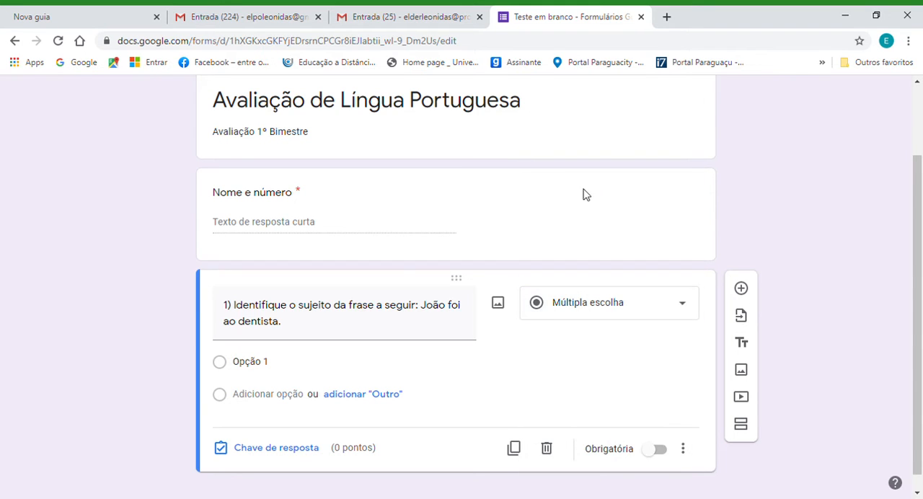
pyautogui.click(259, 368)
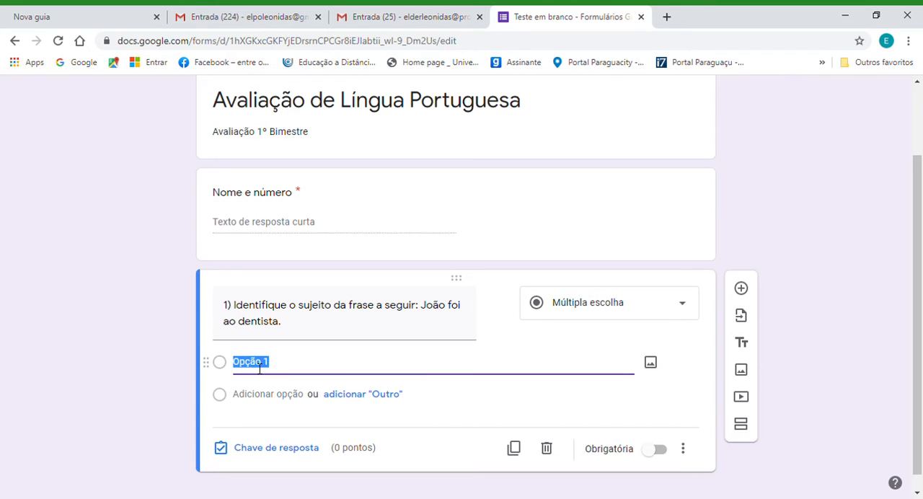
pyautogui.write('a) ')
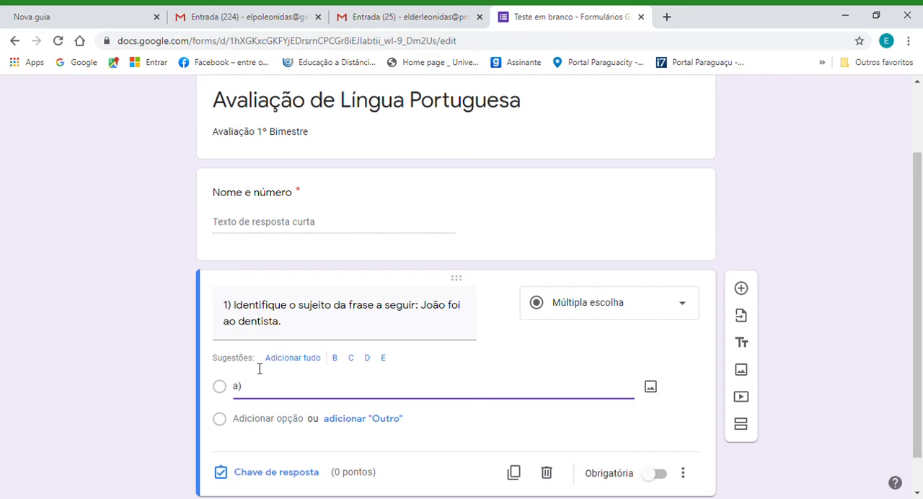
pyautogui.write('dentista')
pyautogui.press('Return')
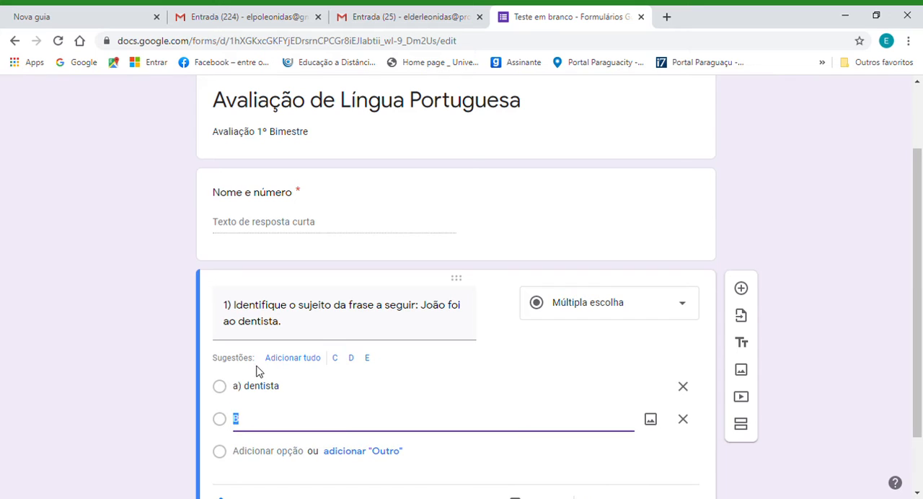
# Enter "b) foi" and "c)ao" as the second and third answer options of question 1.
pyautogui.write('b) foi')
pyautogui.moveTo(917, 216); pyautogui.dragTo(919, 272)
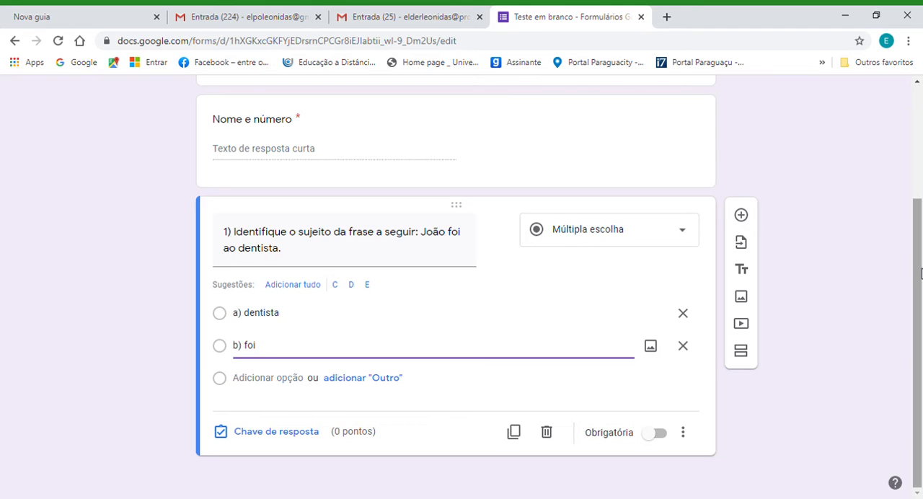
pyautogui.press('Return')
pyautogui.write('c)')
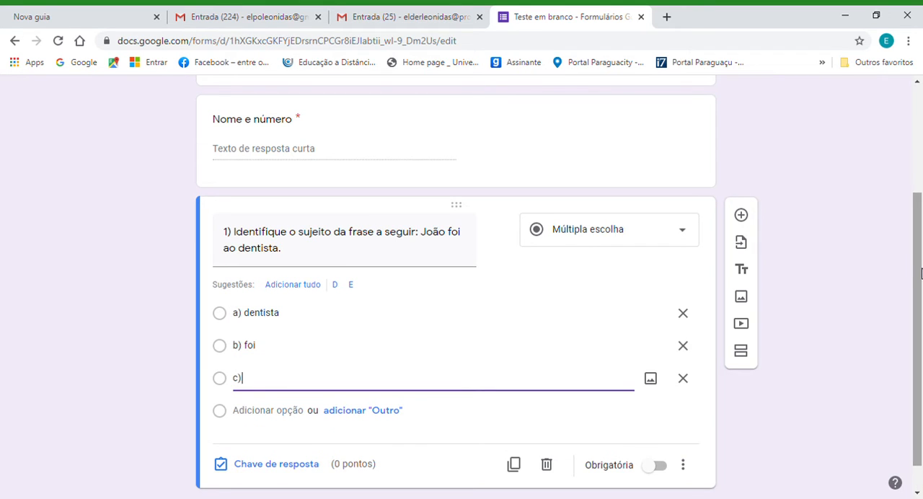
pyautogui.write('ao')
# Add a fourth answer option to question 1 reading "d)" followed by the first name used in the question's sentence.
pyautogui.press('Return')
pyautogui.write('d)')
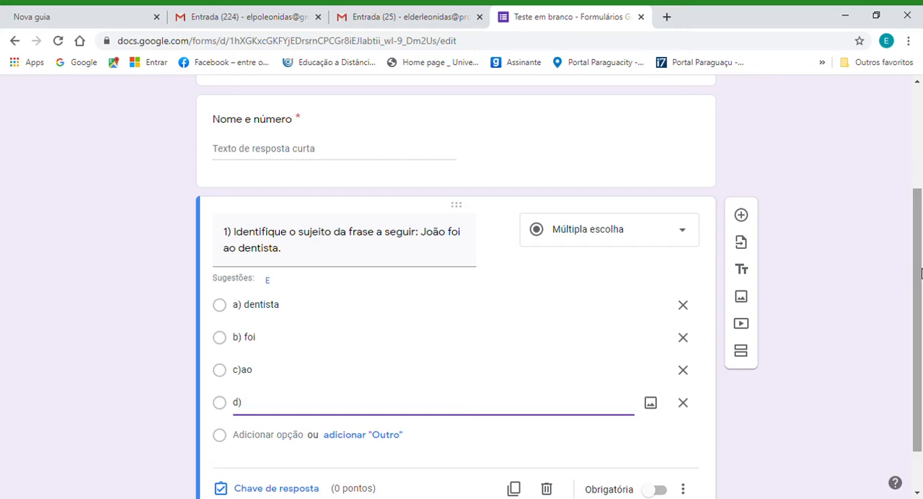
pyautogui.click(921, 274)
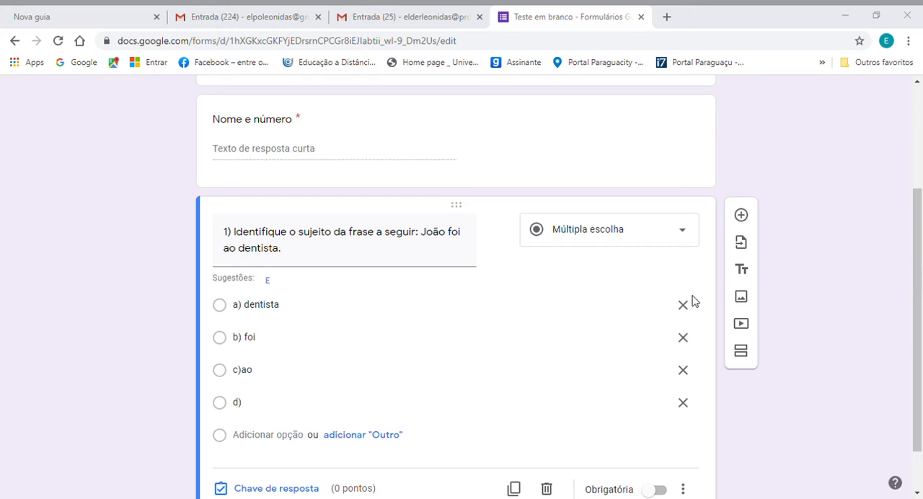
pyautogui.click(646, 287)
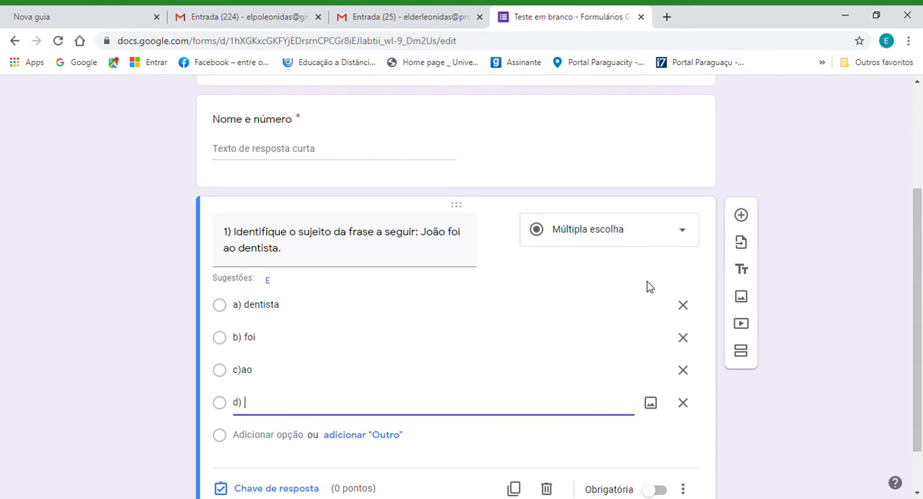
pyautogui.hotkey('alt', 'Tab')
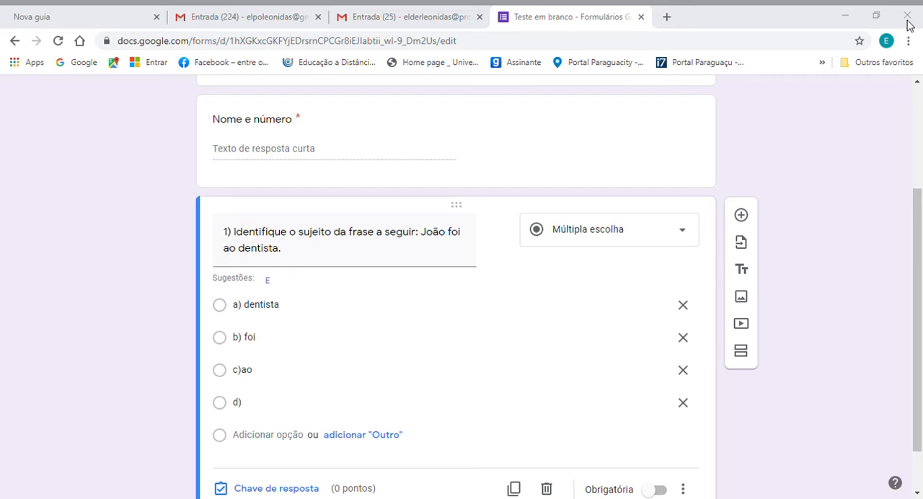
pyautogui.hotkey('alt', 'Tab')
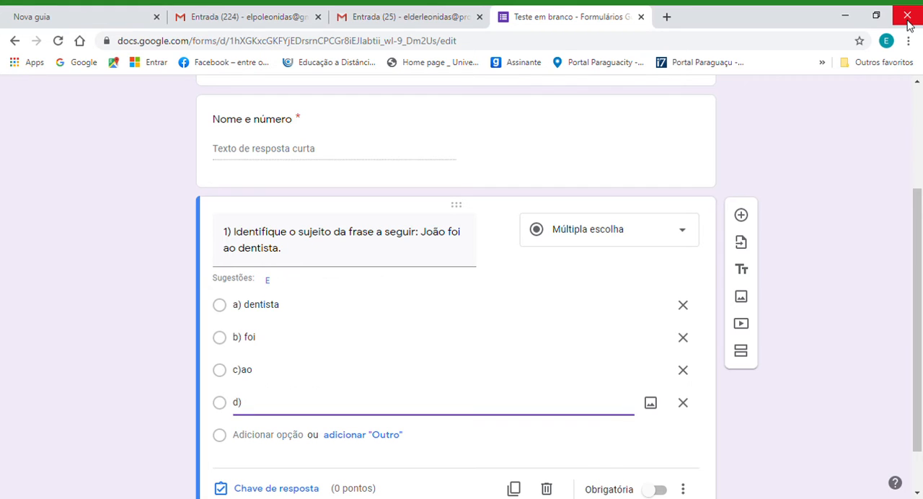
pyautogui.write('Jo')
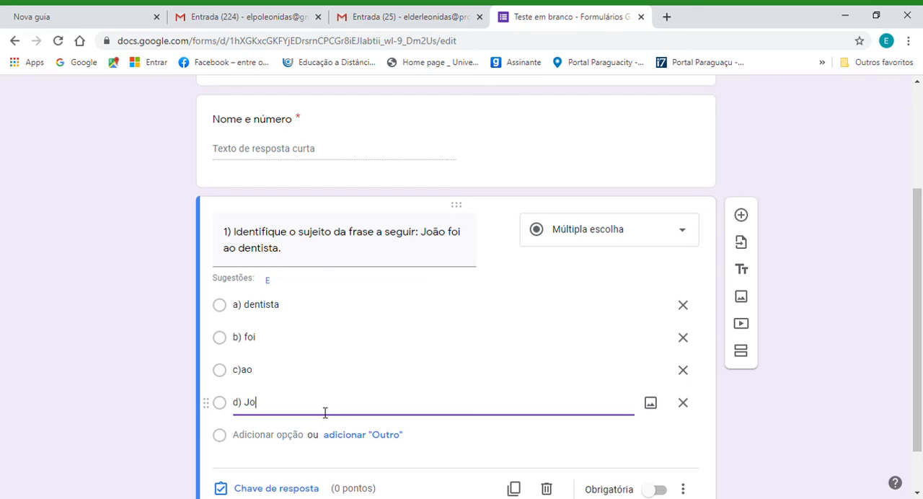
pyautogui.write('ão')
# Mark option d) as the correct answer in question 1's answer key and make it worth 1 point.
pyautogui.moveTo(917, 292); pyautogui.dragTo(918, 324)
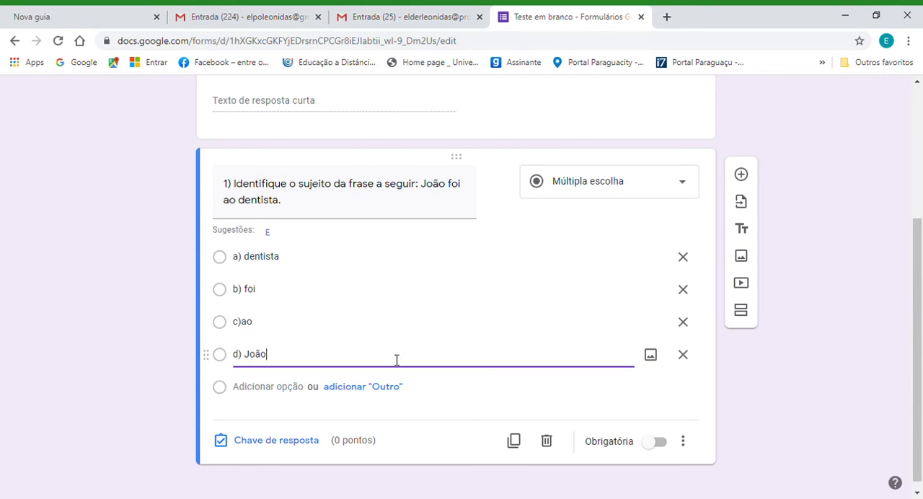
pyautogui.click(276, 448)
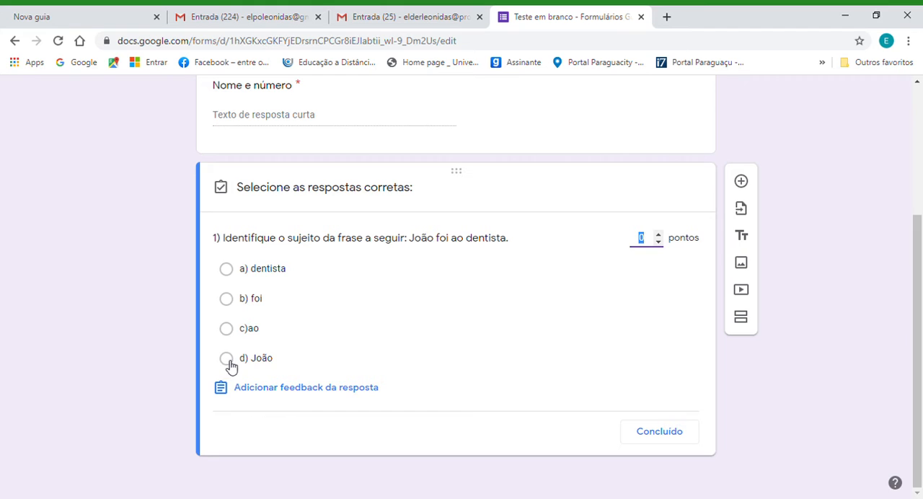
pyautogui.click(227, 360)
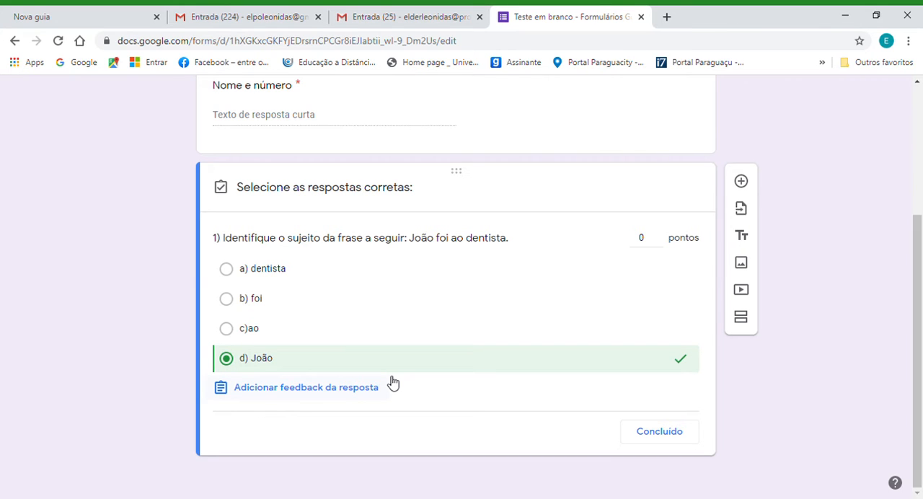
pyautogui.click(658, 235)
# Add feedback for incorrect answers reading the first name followed by "é o sujeito", and make question 1 mandatory.
pyautogui.click(315, 389)
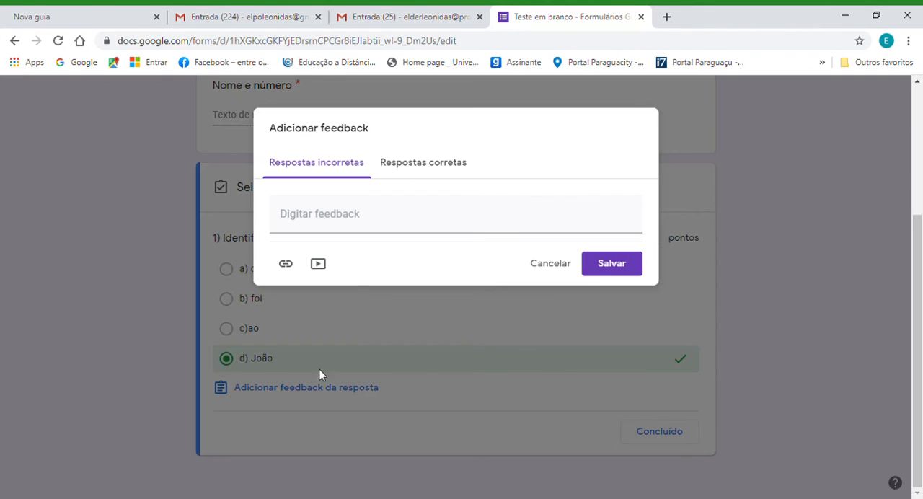
pyautogui.click(385, 216)
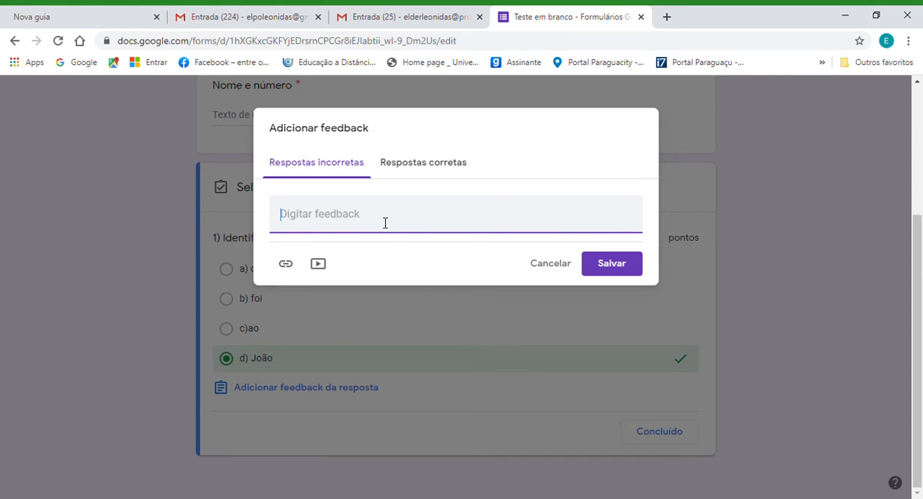
pyautogui.write('João ')
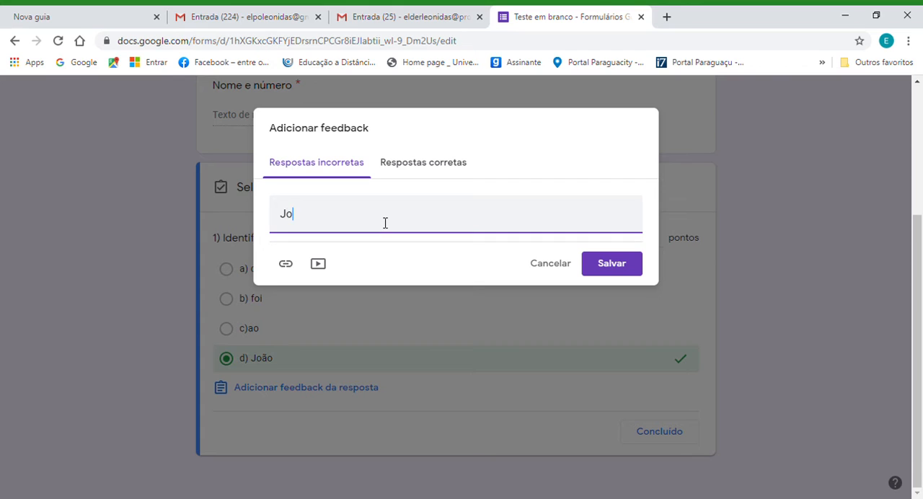
pyautogui.write('é o sujeito')
pyautogui.click(608, 267)
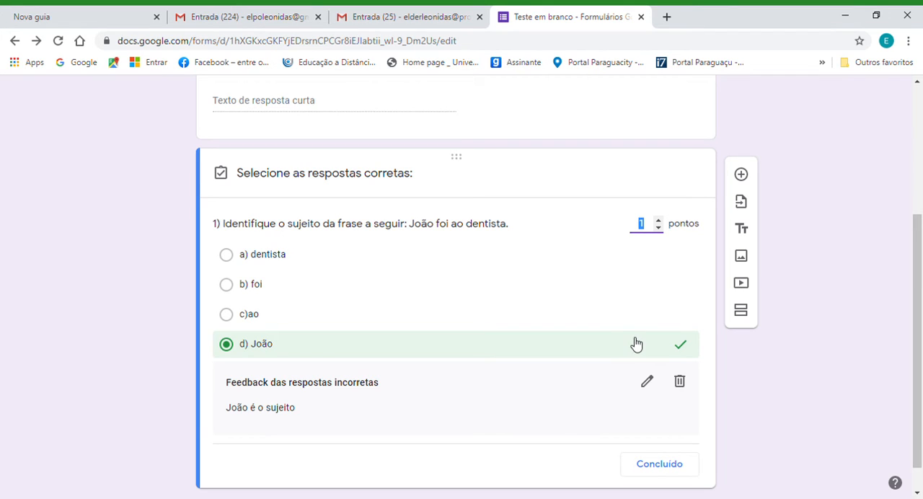
pyautogui.click(657, 472)
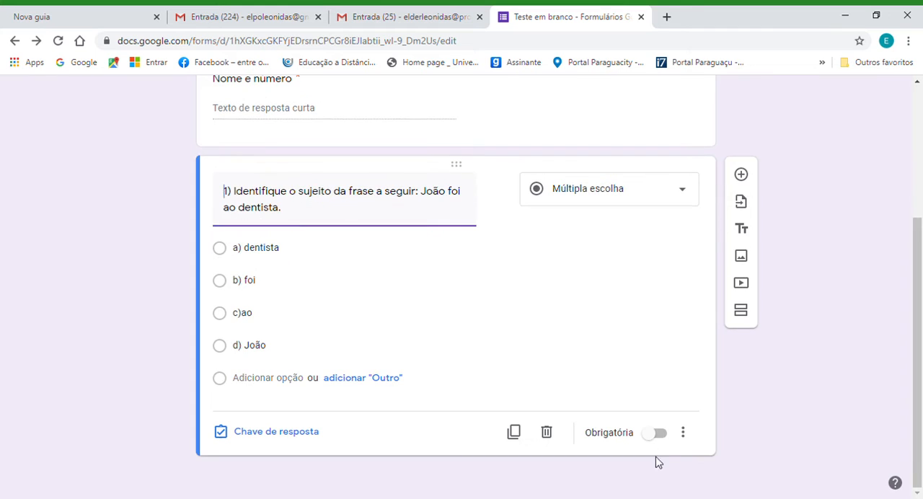
pyautogui.click(659, 434)
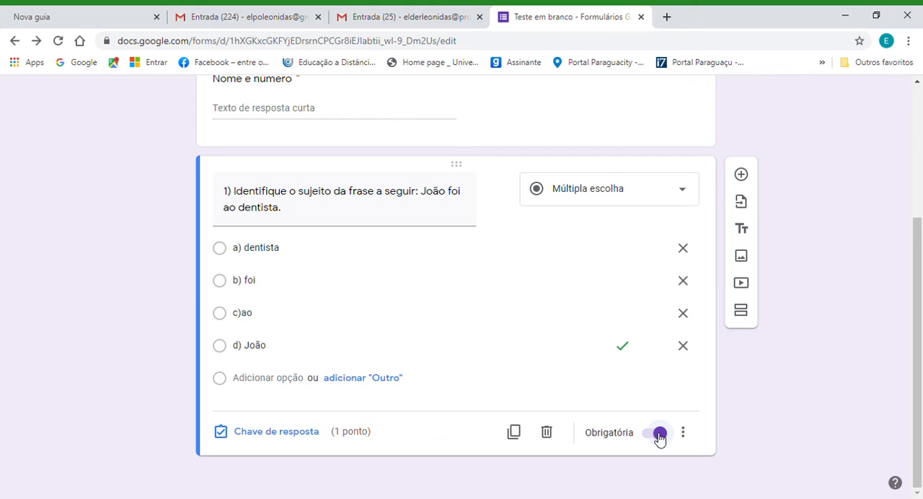
# Add a new question below question 1 that begins with the same first name followed by "tem 30 anos".
pyautogui.click(742, 175)
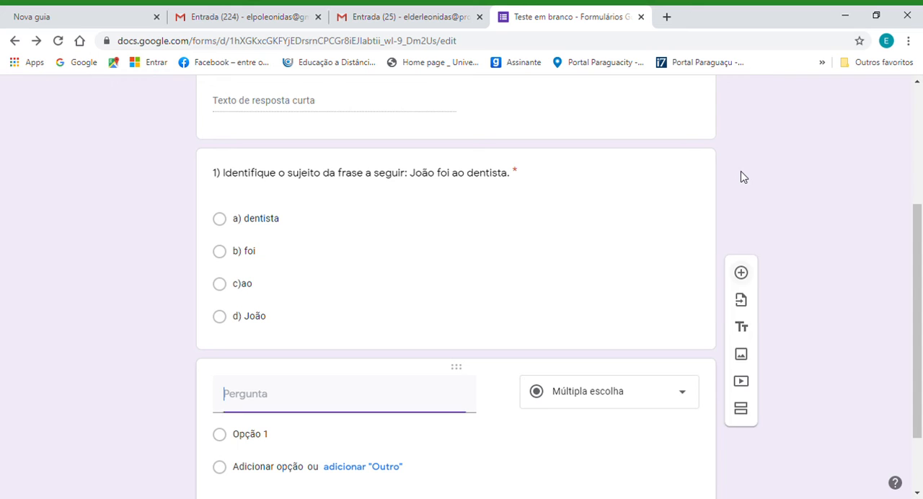
pyautogui.moveTo(920, 228); pyautogui.dragTo(918, 315)
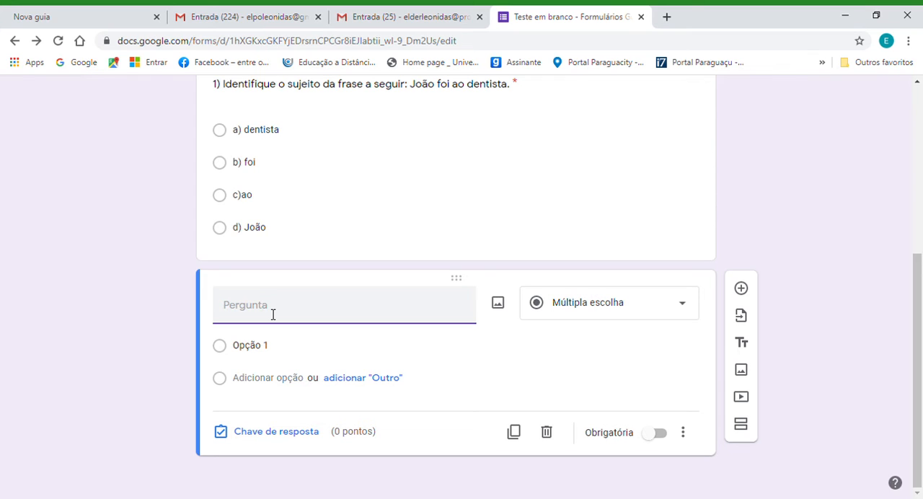
pyautogui.write('João tem 3o ')
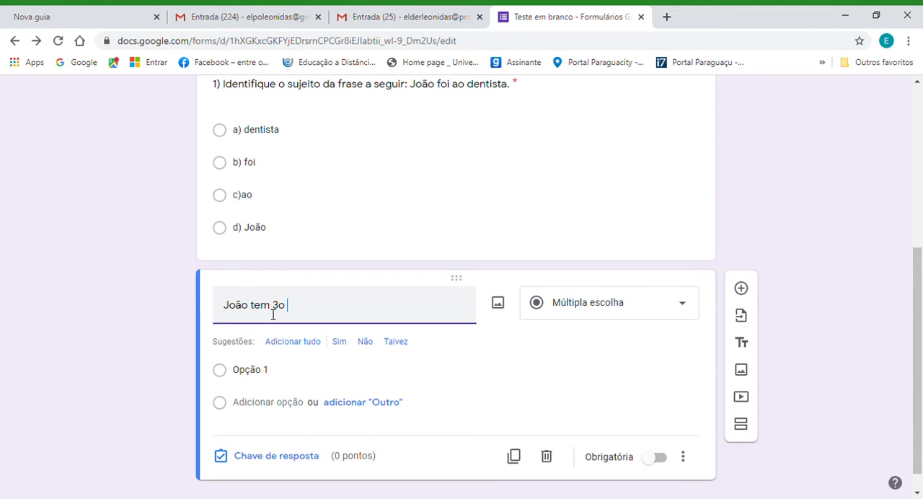
pyautogui.write('anos')
pyautogui.click(289, 307)
pyautogui.press('BackSpace')
pyautogui.write('0')
# Extend the new question's text with ". Qual a idade de" followed by the same first name.
pyautogui.click(329, 308)
pyautogui.write('. Qual a')
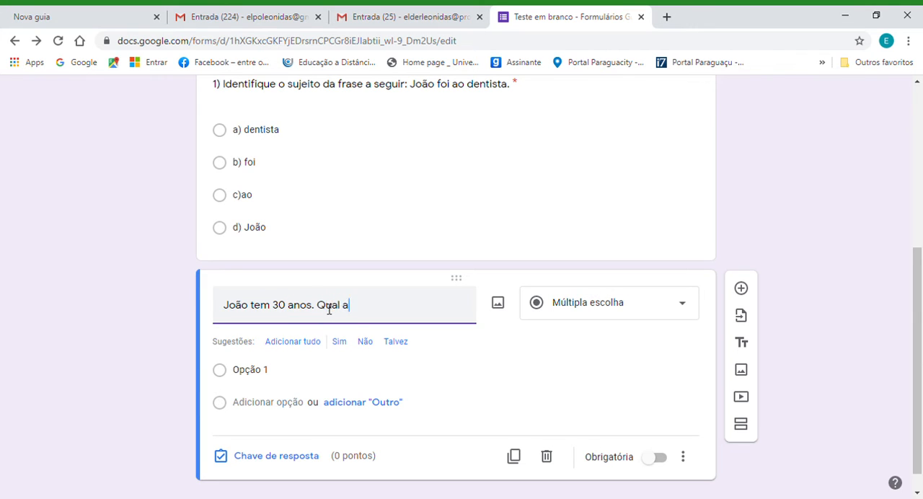
pyautogui.write(' idade de João')
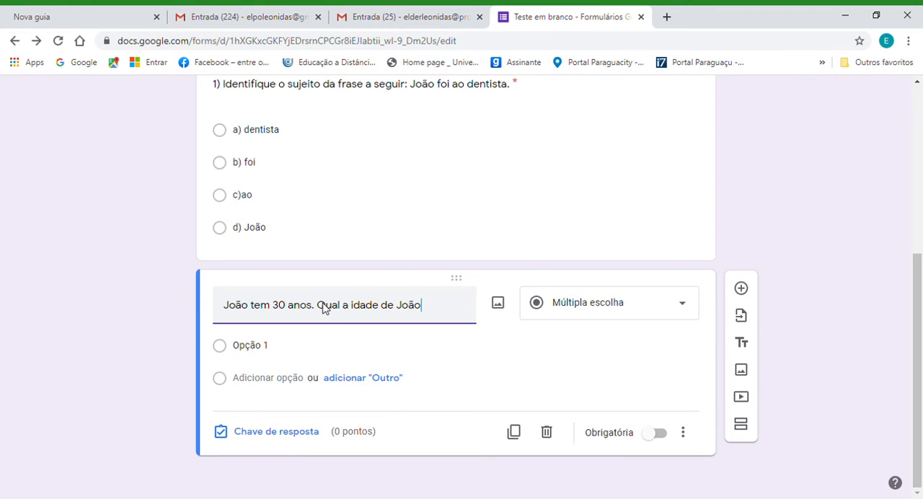
# Replace the age question's default first option with "a) 30".
pyautogui.click(279, 351)
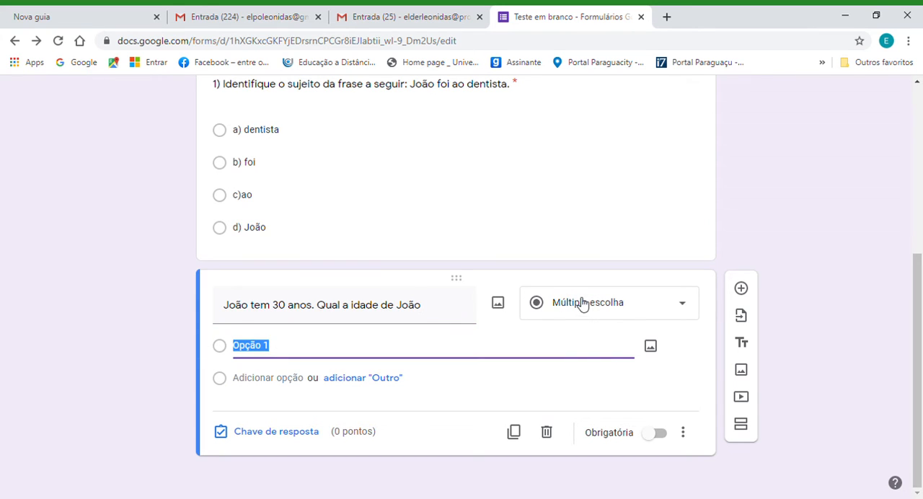
pyautogui.click(284, 351)
pyautogui.press('BackSpace')
pyautogui.press('BackSpace')
pyautogui.press('BackSpace')
pyautogui.press('BackSpace')
pyautogui.press('BackSpace')
pyautogui.press('BackSpace')
pyautogui.press('BackSpace')
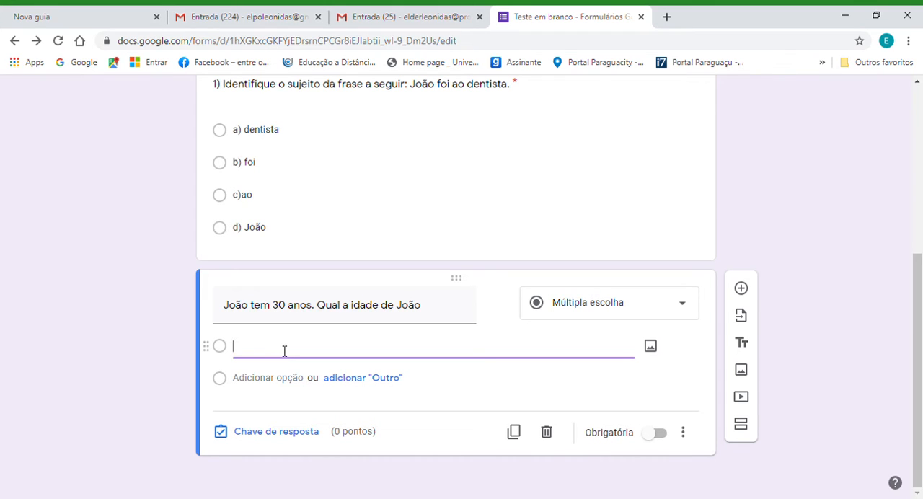
pyautogui.write('a) 30')
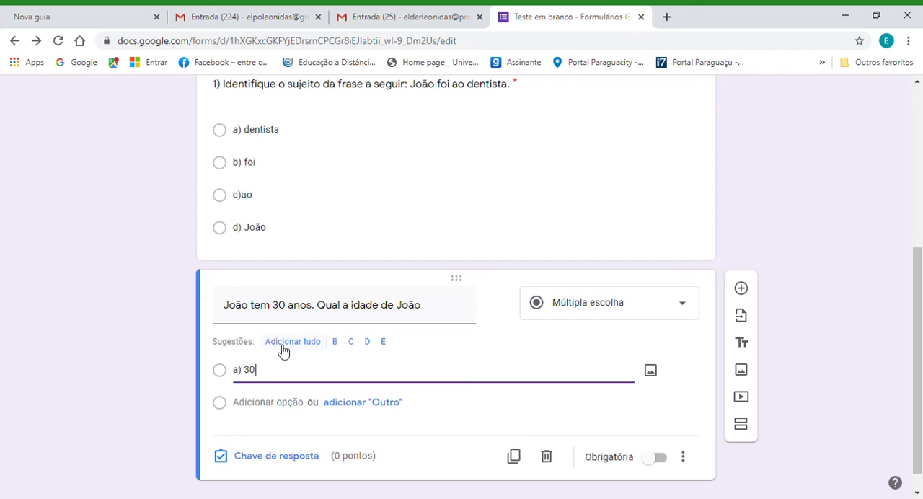
# Add the answer options "b) 20", "c) 15" and "d) 10" to the age question.
pyautogui.press('Return')
pyautogui.write('b')
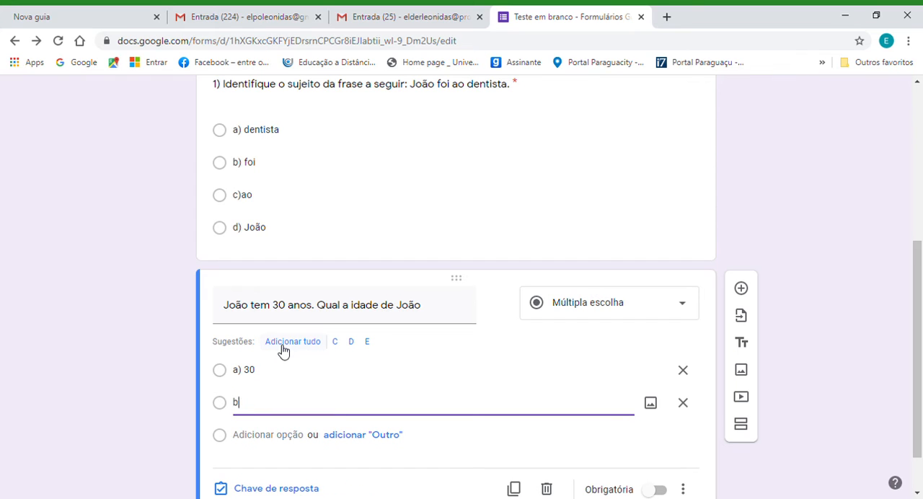
pyautogui.write(') 20')
pyautogui.press('Return')
pyautogui.write('c')
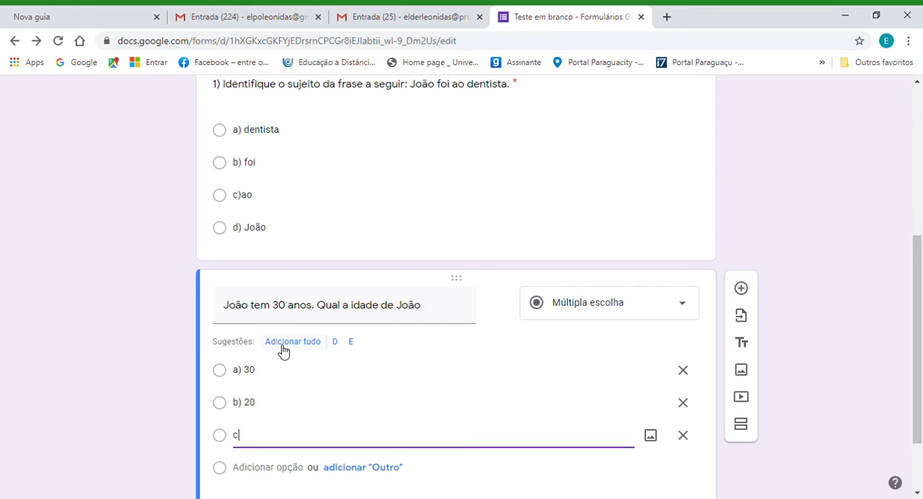
pyautogui.write(') 15')
pyautogui.press('Return')
pyautogui.write('d) 10')
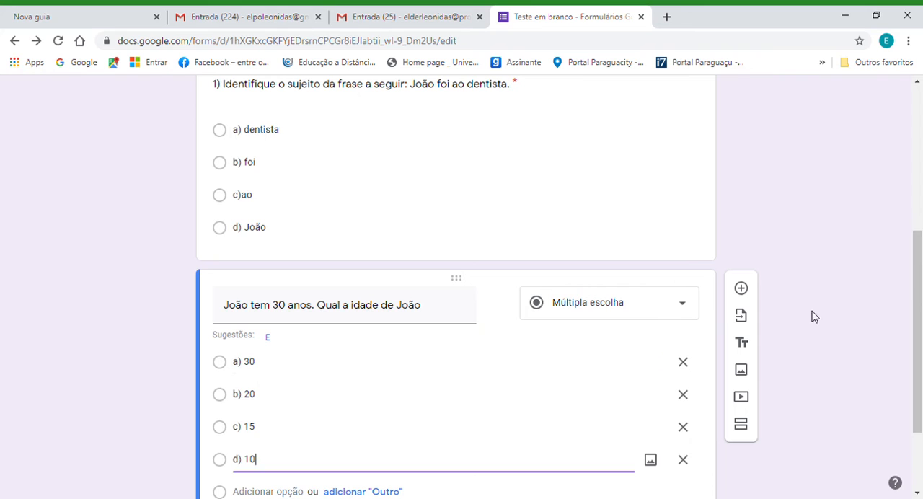
# Number the age question by inserting "2) " at the start of its text.
pyautogui.moveTo(919, 290); pyautogui.dragTo(919, 352)
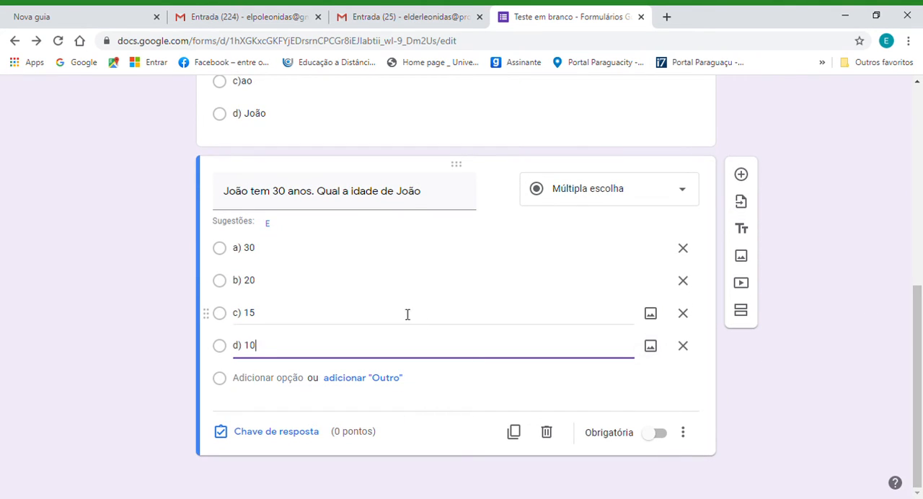
pyautogui.tripleClick(229, 192)
pyautogui.press('Left')
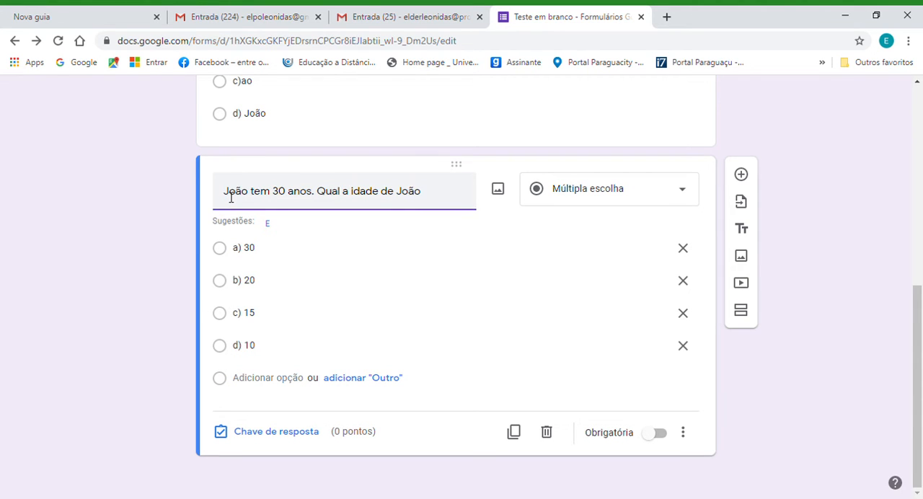
pyautogui.write('2)')
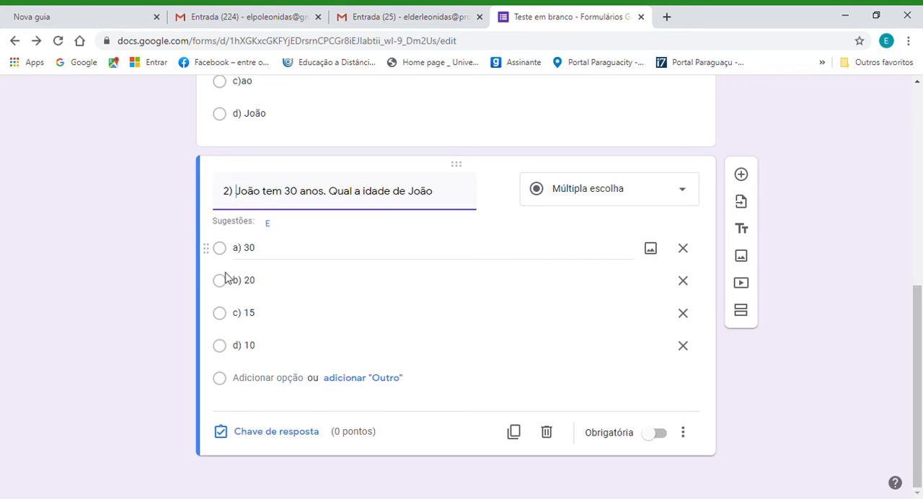
# Set question 2's answer key to "a) 30" worth 1 point and make the question mandatory.
pyautogui.click(287, 436)
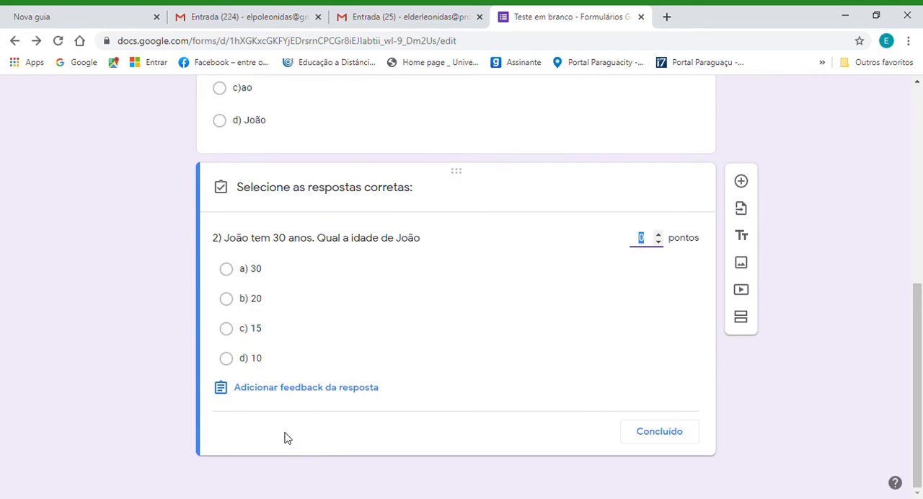
pyautogui.click(229, 273)
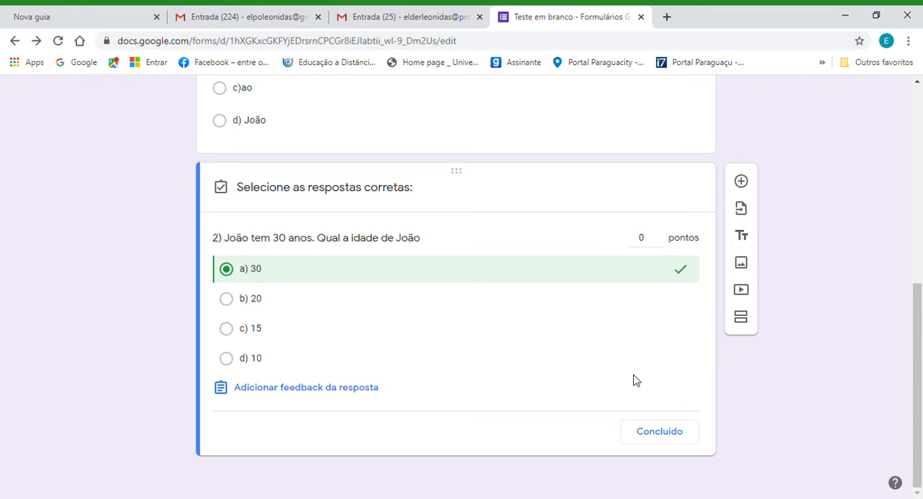
pyautogui.click(658, 236)
pyautogui.click(657, 435)
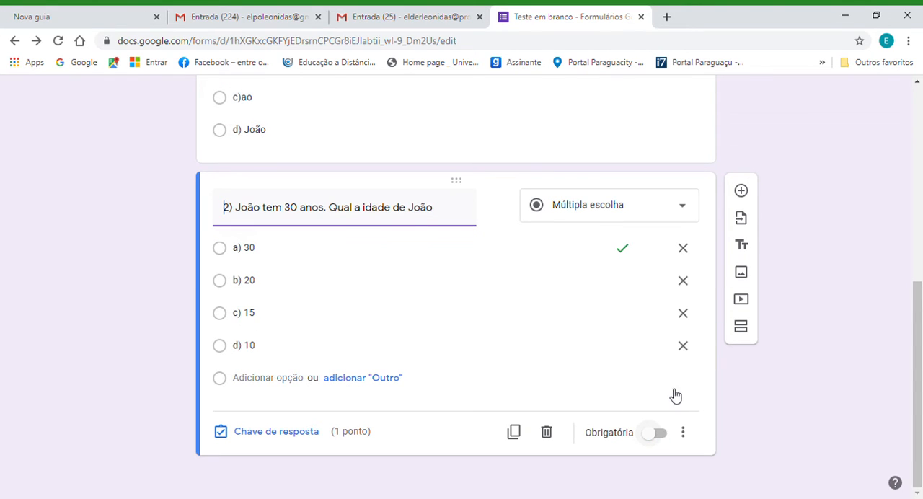
pyautogui.click(656, 435)
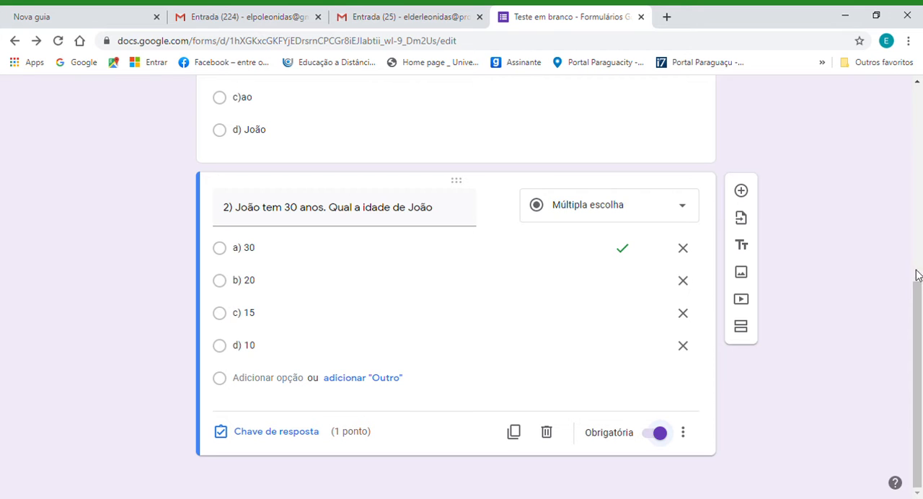
# Open the form's general settings and remove the sign-in restriction to SEDUC and trusted-organisation users.
pyautogui.moveTo(918, 318); pyautogui.dragTo(906, 134)
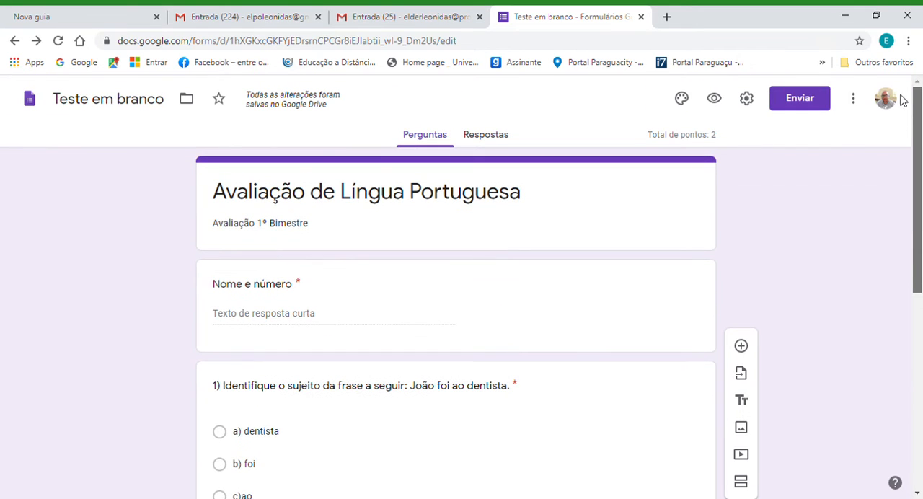
pyautogui.click(747, 99)
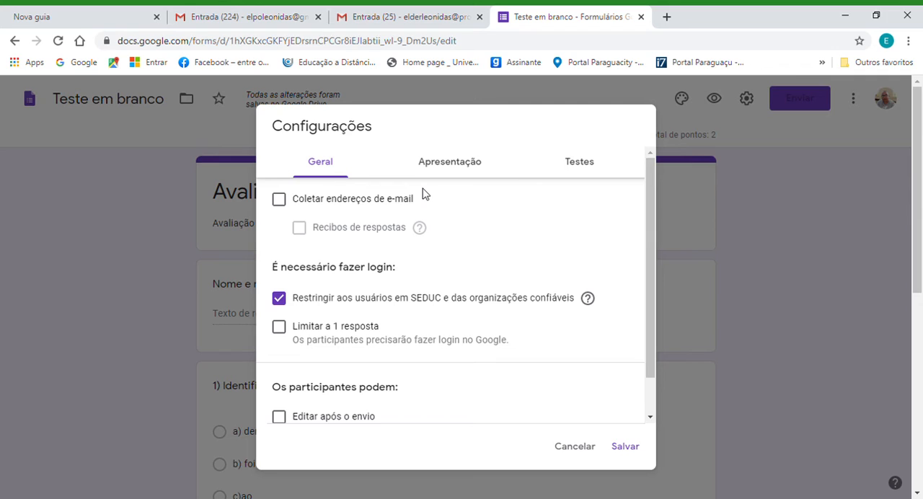
pyautogui.click(281, 205)
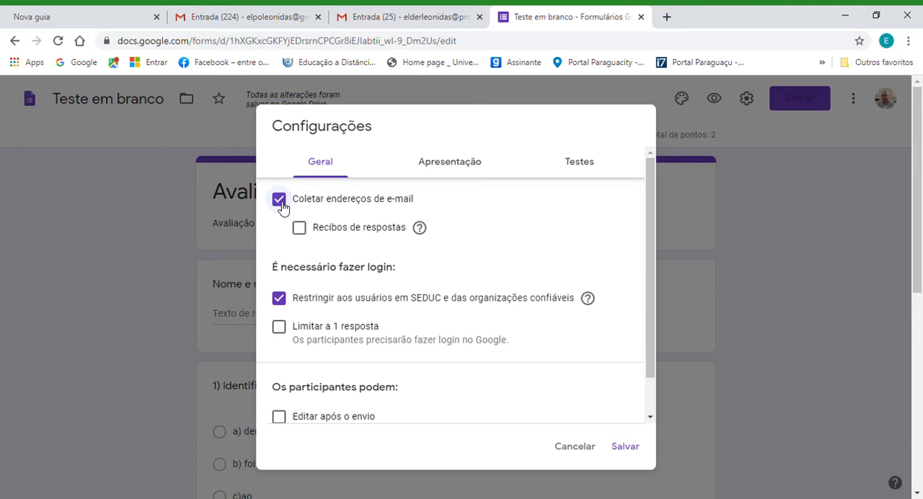
pyautogui.click(279, 200)
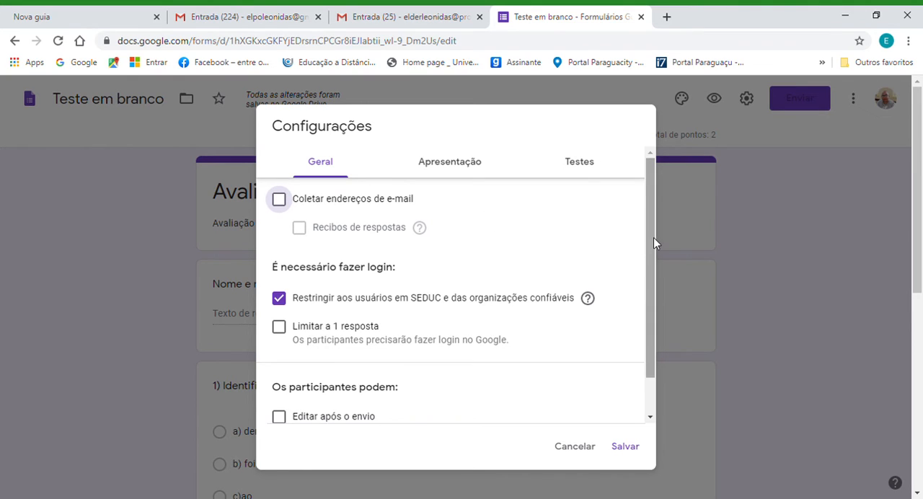
pyautogui.click(279, 298)
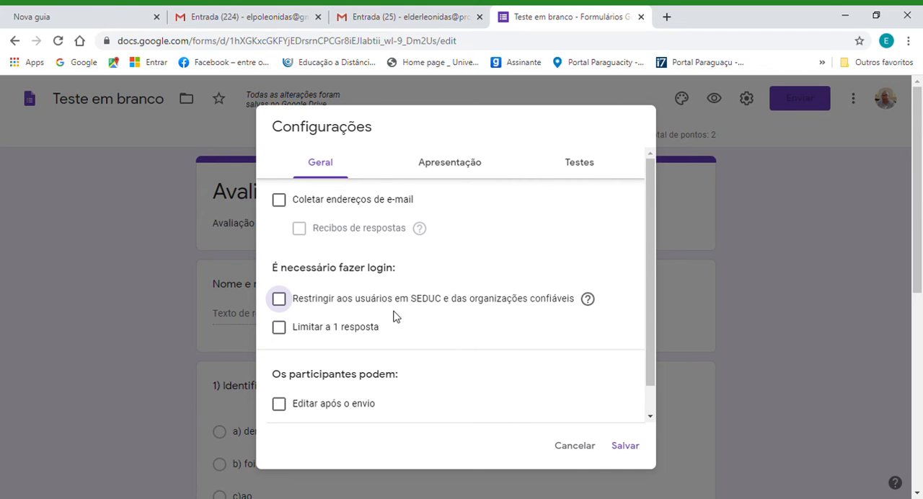
# Allow participants to edit their answers after submission, keeping the one-response limit off.
pyautogui.click(279, 328)
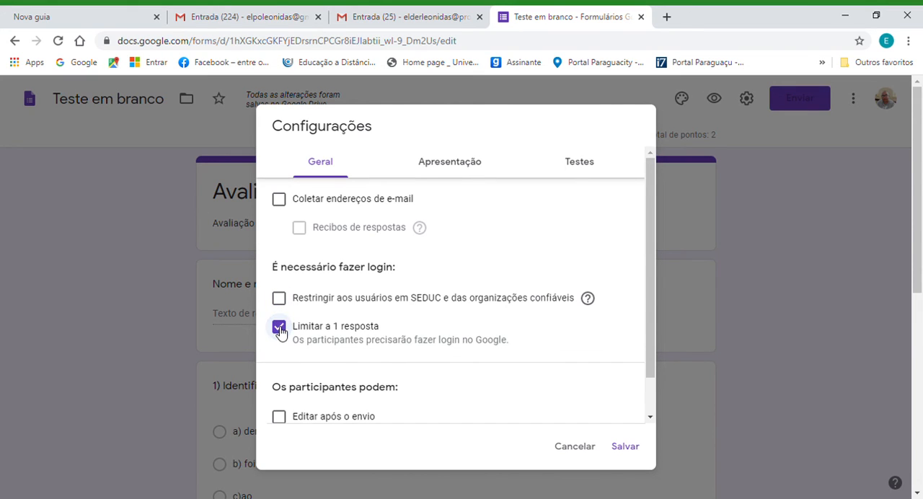
pyautogui.moveTo(651, 263); pyautogui.dragTo(653, 309)
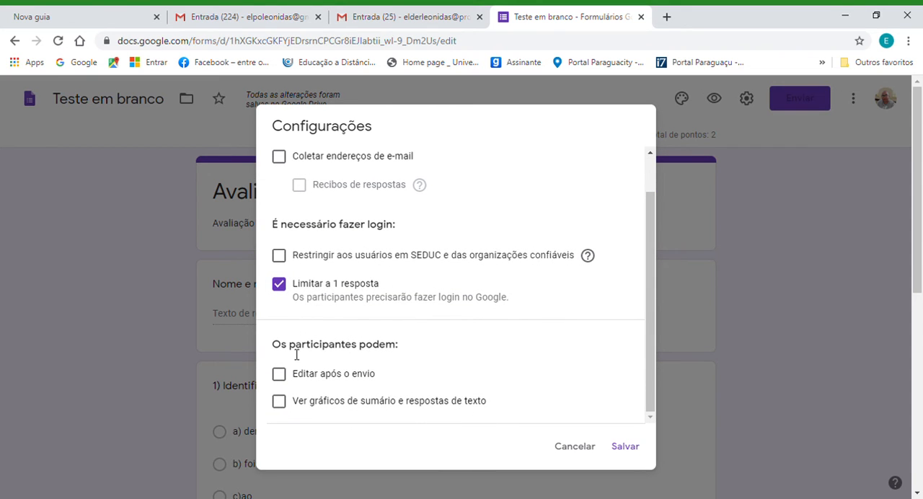
pyautogui.click(282, 290)
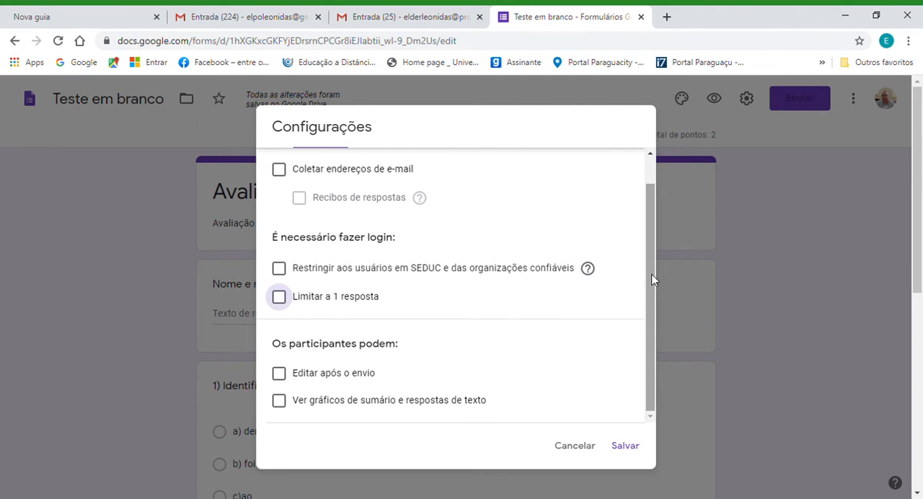
pyautogui.moveTo(651, 274); pyautogui.dragTo(651, 329)
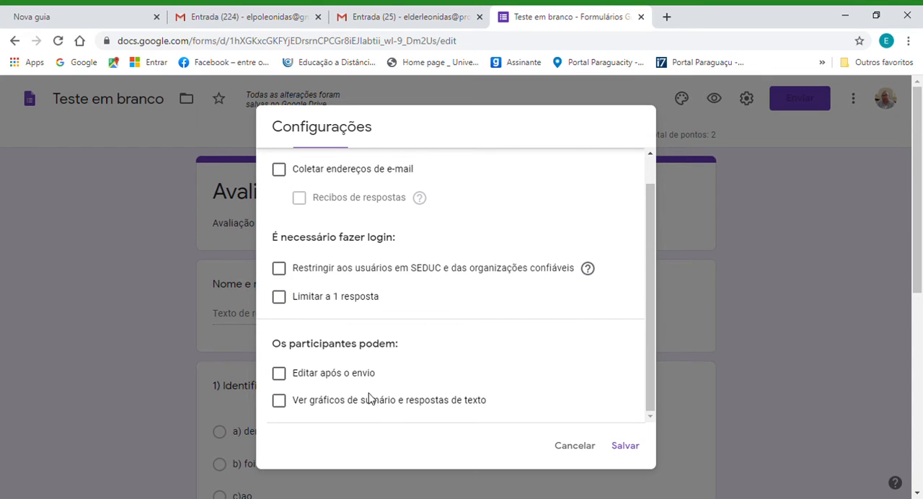
pyautogui.click(280, 375)
pyautogui.scroll(1, 645, 194)
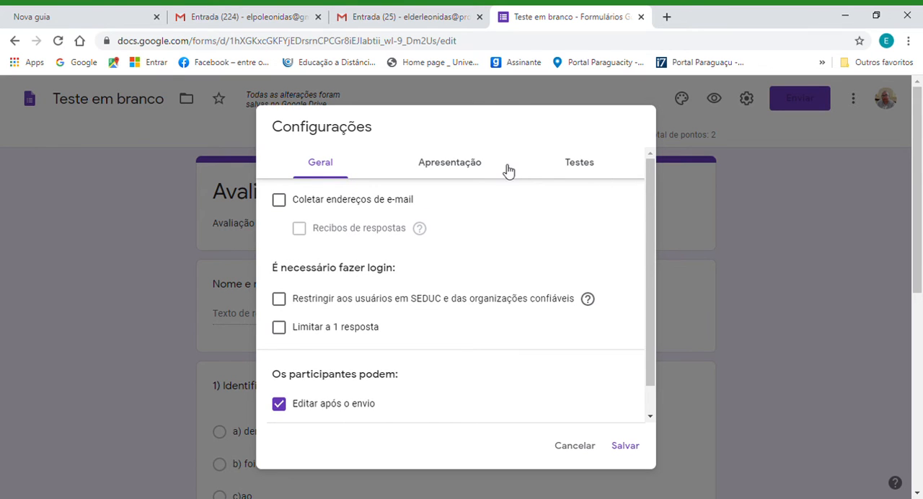
# Review the form's presentation and quiz settings, including grade release and what respondents can see, and save the settings.
pyautogui.click(470, 168)
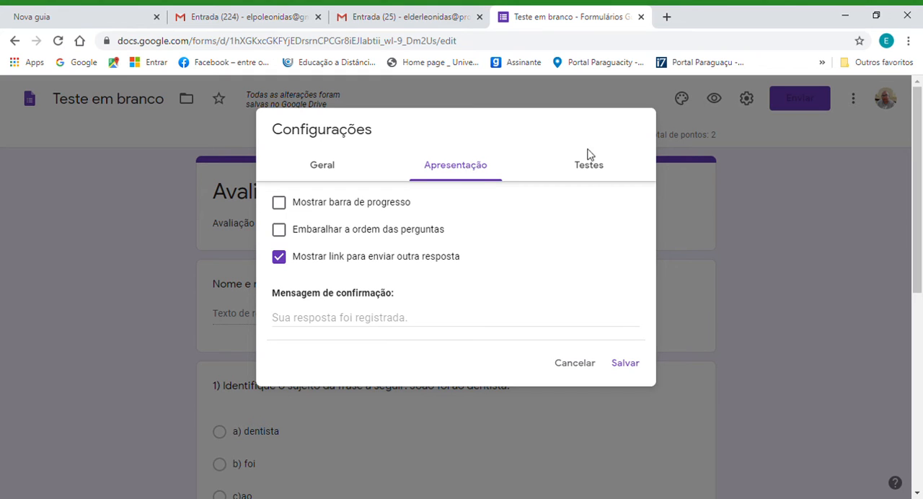
pyautogui.click(591, 170)
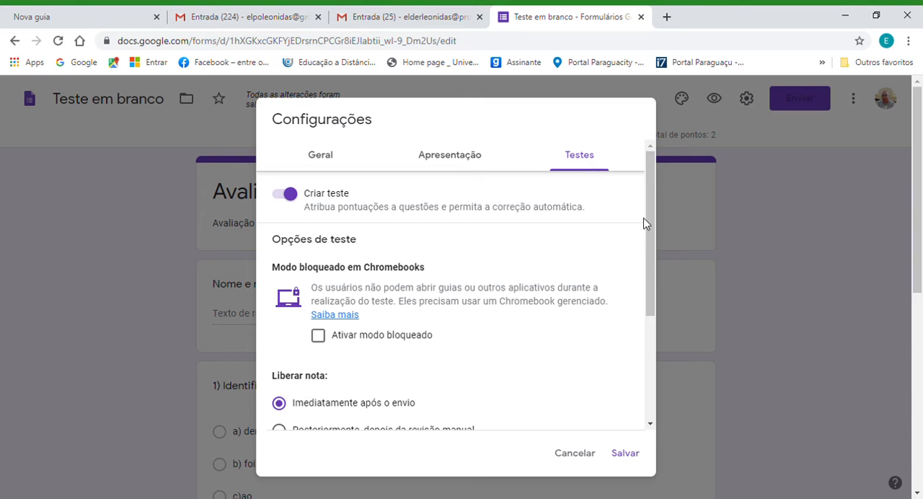
pyautogui.moveTo(652, 224); pyautogui.dragTo(664, 342)
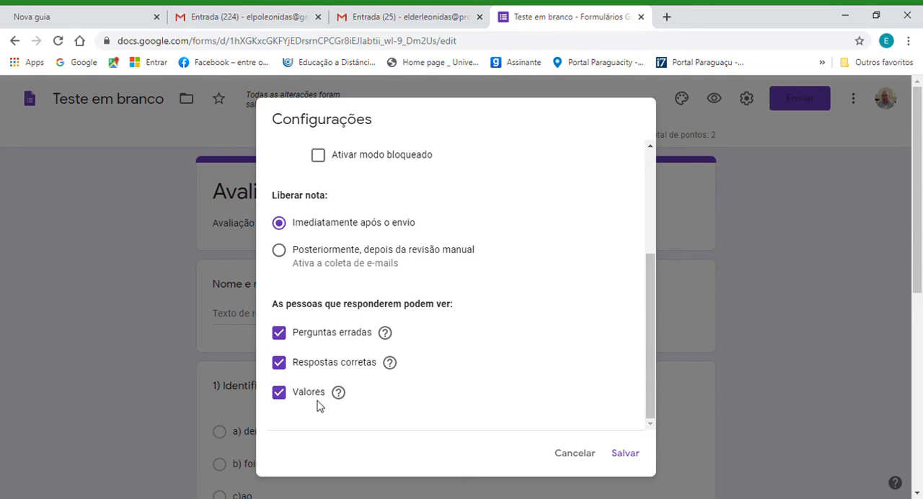
pyautogui.click(626, 454)
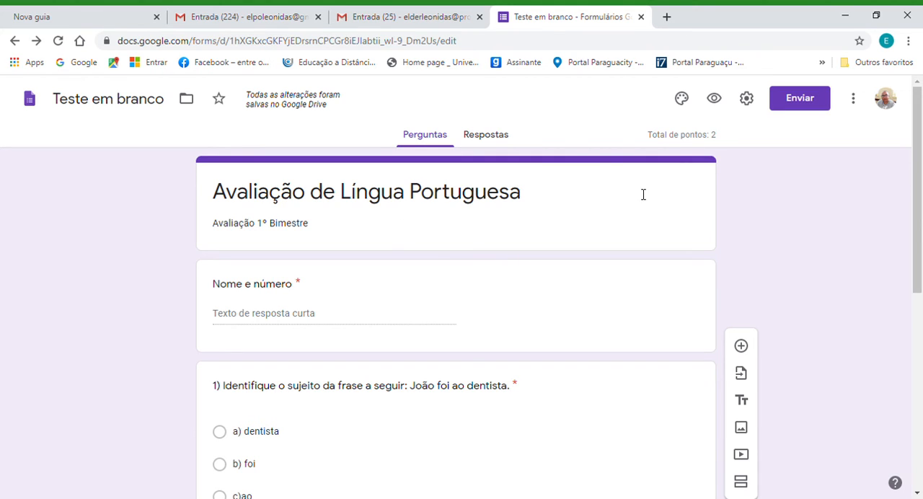
# Copy the form's full shareable link from the send options and close the sending dialog.
pyautogui.click(806, 106)
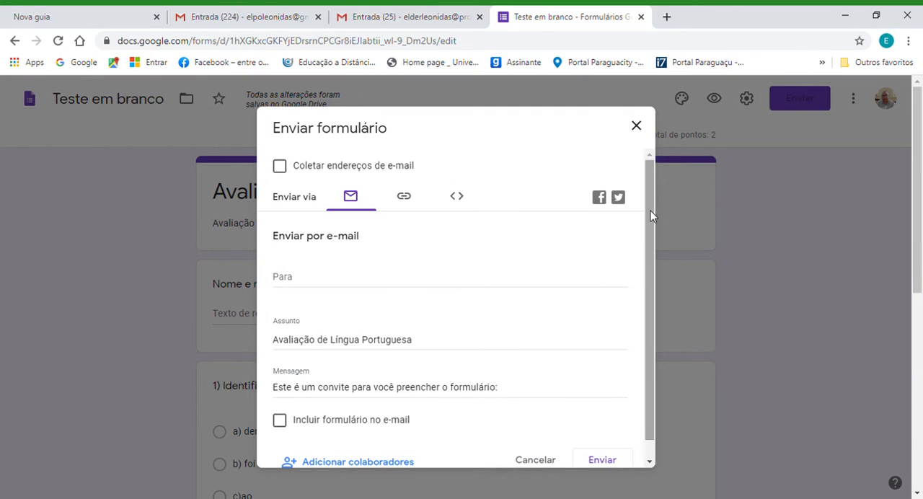
pyautogui.moveTo(653, 216); pyautogui.dragTo(664, 358)
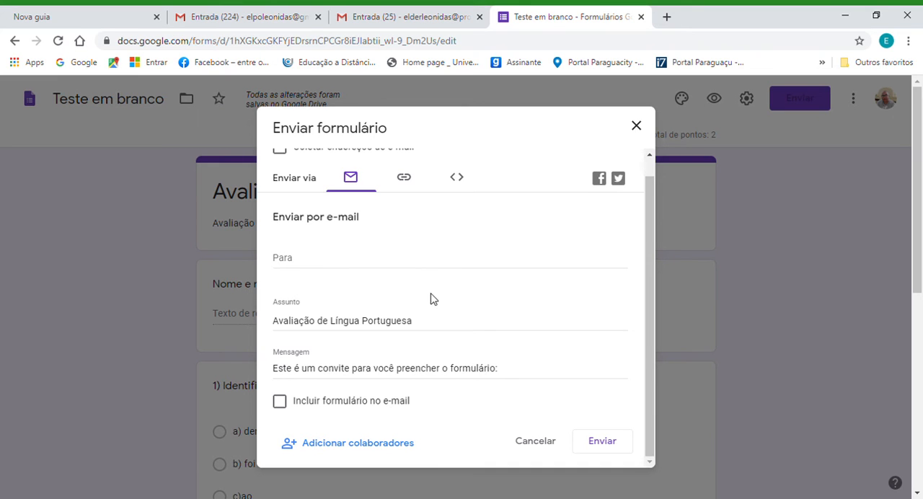
pyautogui.click(405, 180)
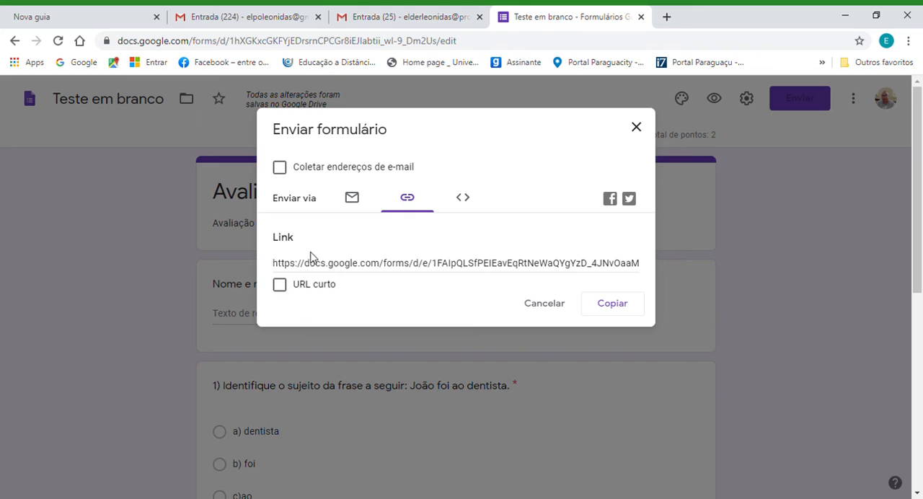
pyautogui.click(279, 266)
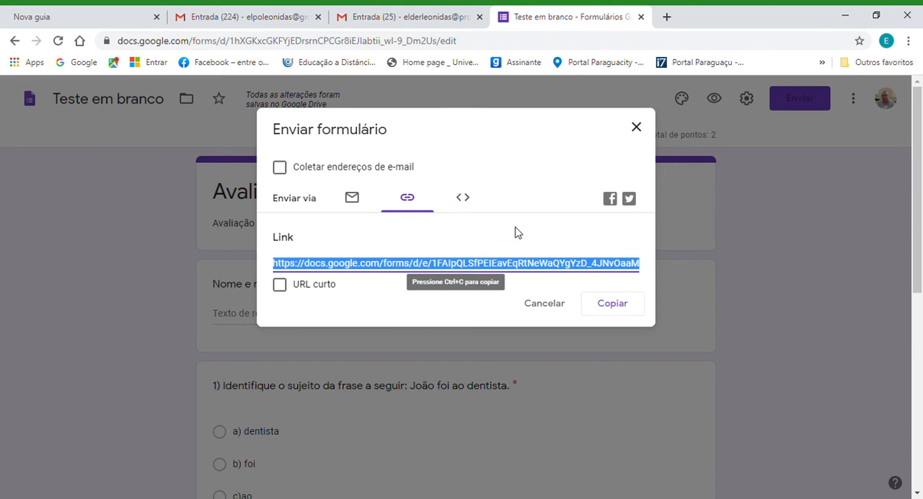
pyautogui.click(617, 312)
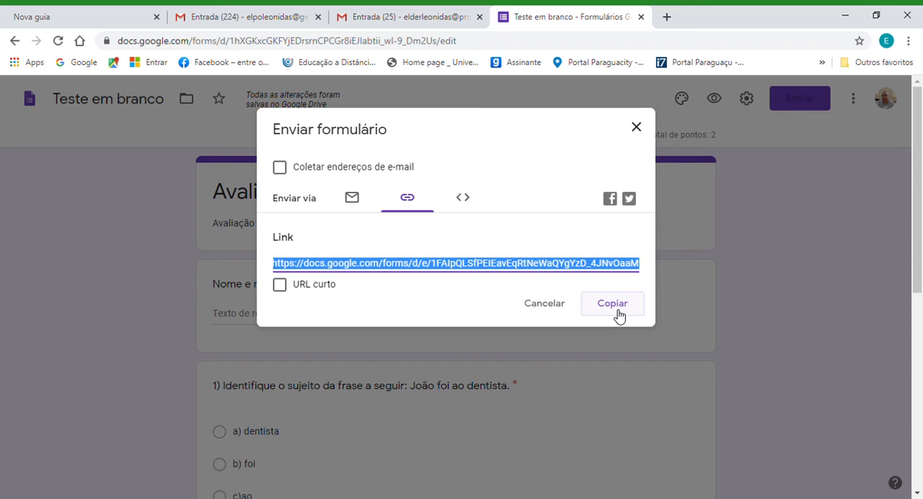
pyautogui.click(638, 129)
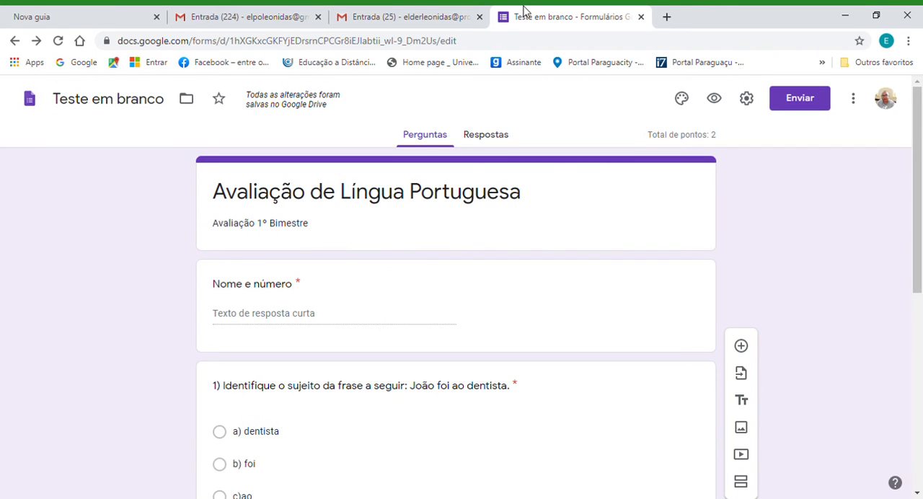
# Switch to the SEDUC Gmail account and open Google Forms from its list of Google apps.
pyautogui.click(437, 18)
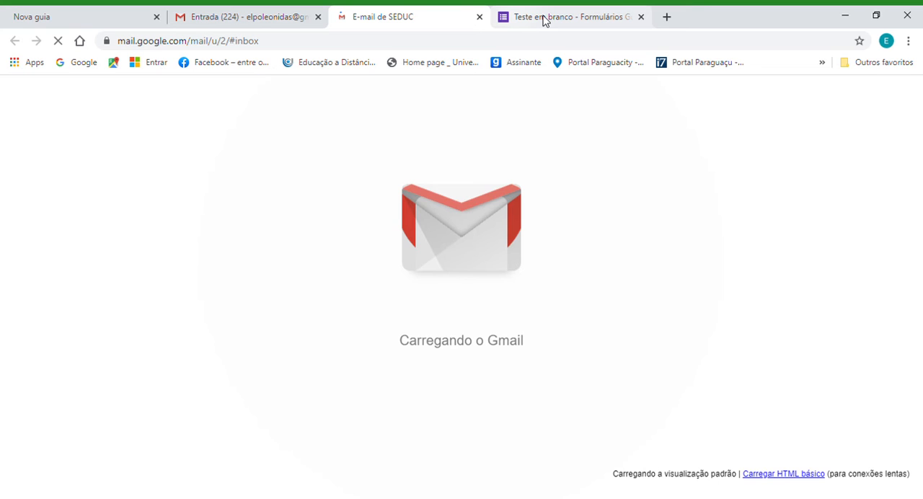
pyautogui.click(544, 18)
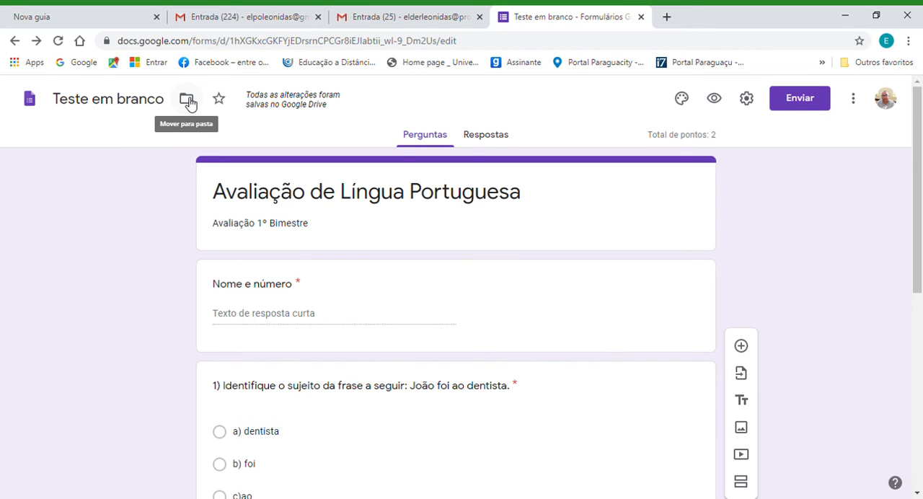
pyautogui.click(375, 16)
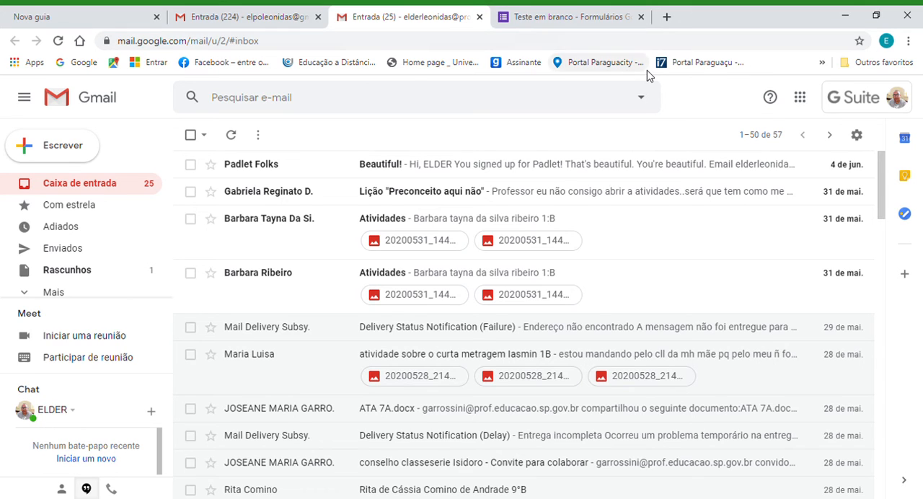
pyautogui.click(801, 101)
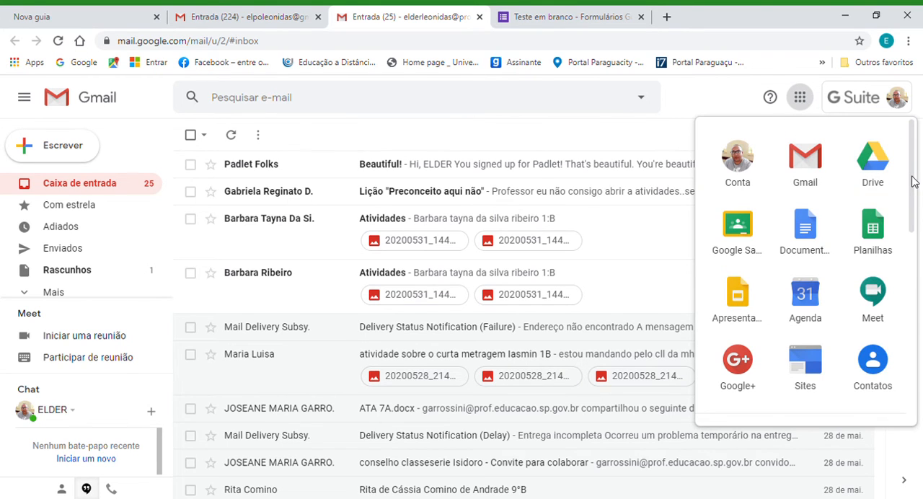
pyautogui.moveTo(913, 182); pyautogui.dragTo(913, 302)
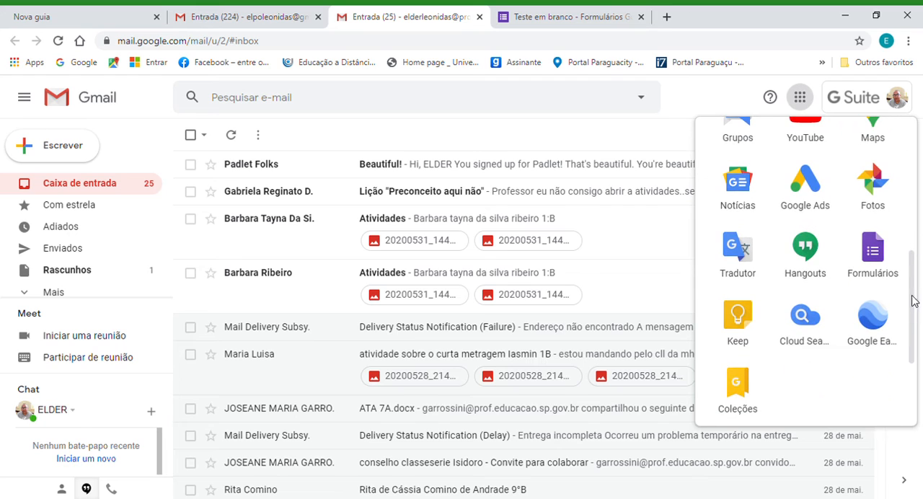
pyautogui.click(874, 254)
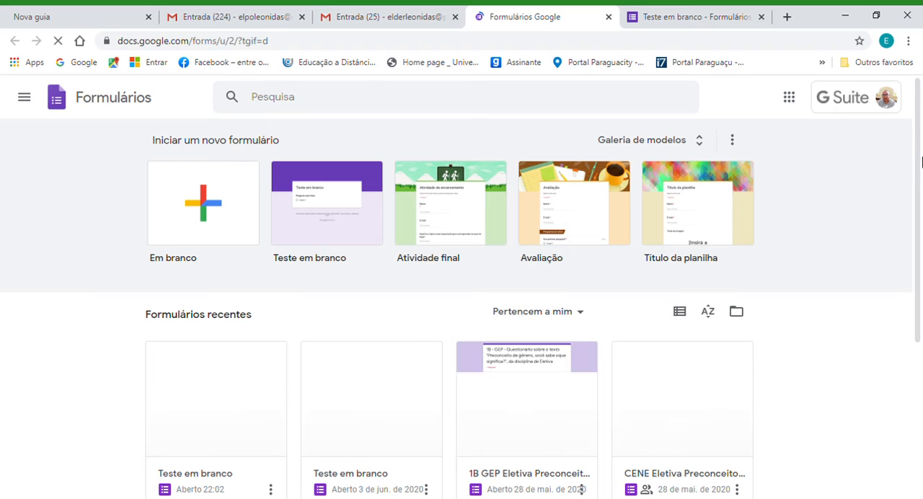
# Reopen the most recent "Teste em branco" form from the recent forms and look over its questions.
pyautogui.moveTo(916, 158); pyautogui.dragTo(916, 253)
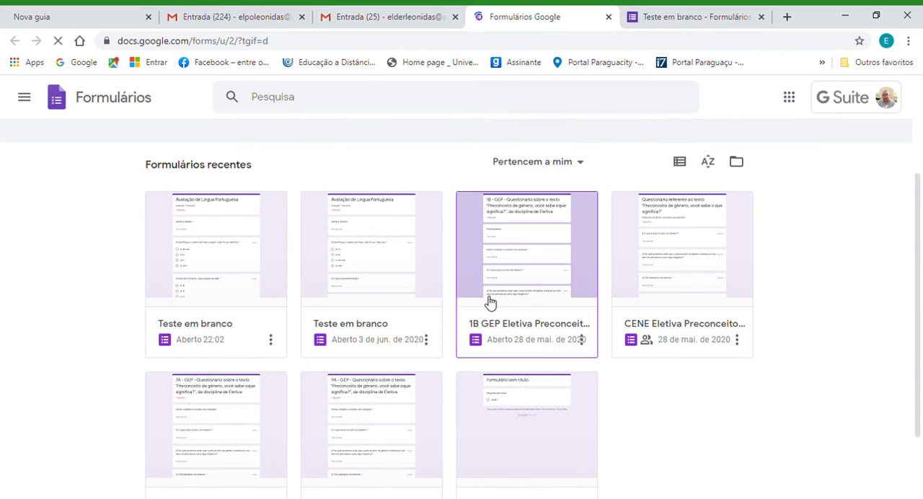
pyautogui.click(250, 255)
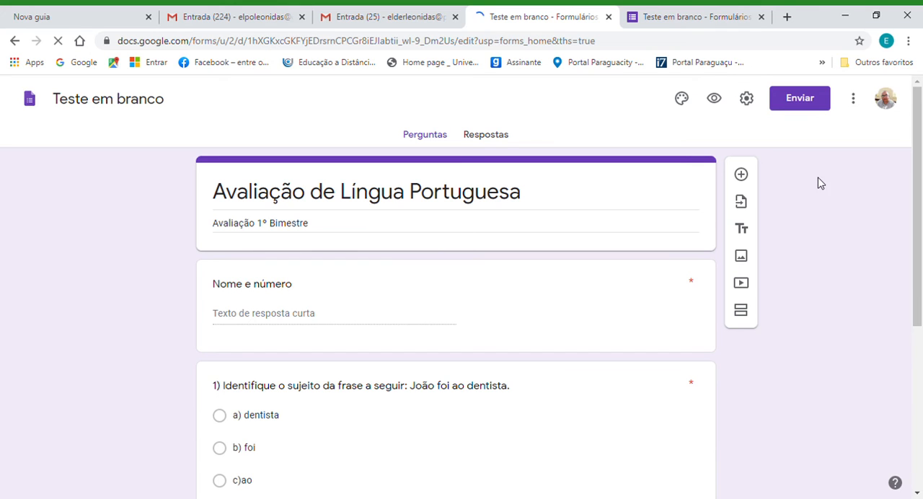
pyautogui.scroll(-2, 918, 210)
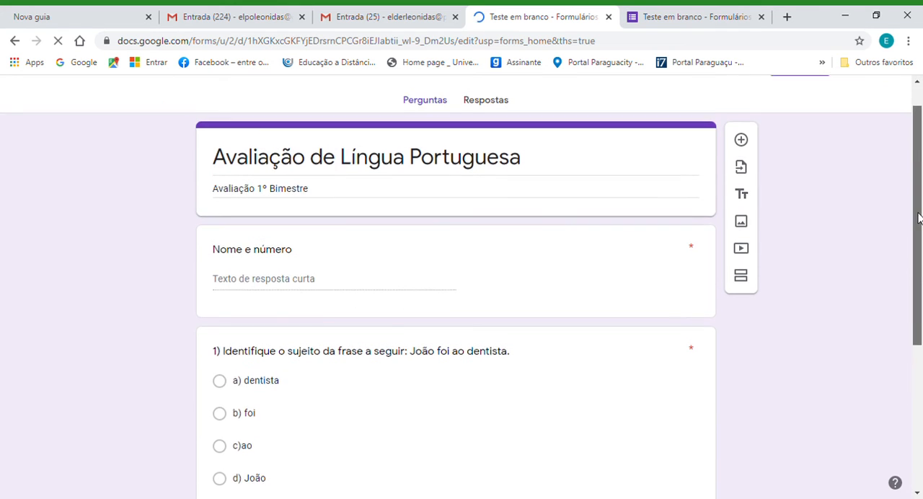
pyautogui.moveTo(917, 209); pyautogui.dragTo(914, 166)
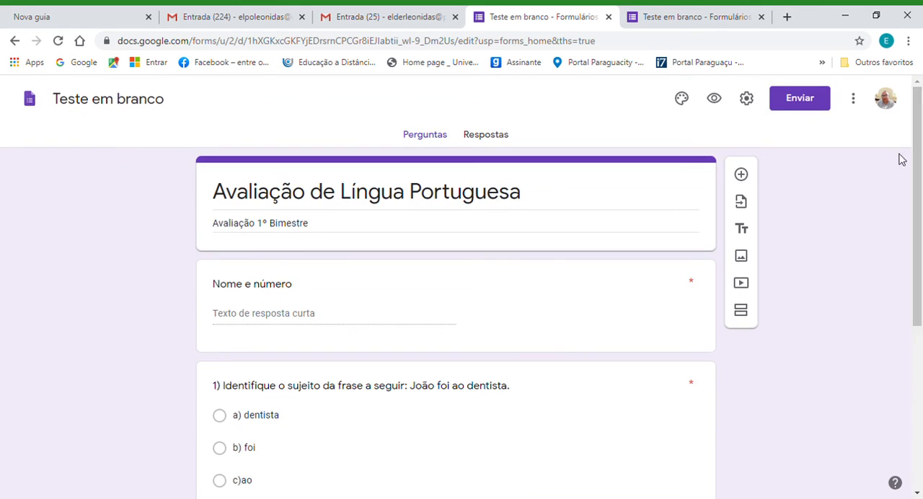
# Open the quiz's responses, stop accepting responses and turn acceptance back on.
pyautogui.click(497, 137)
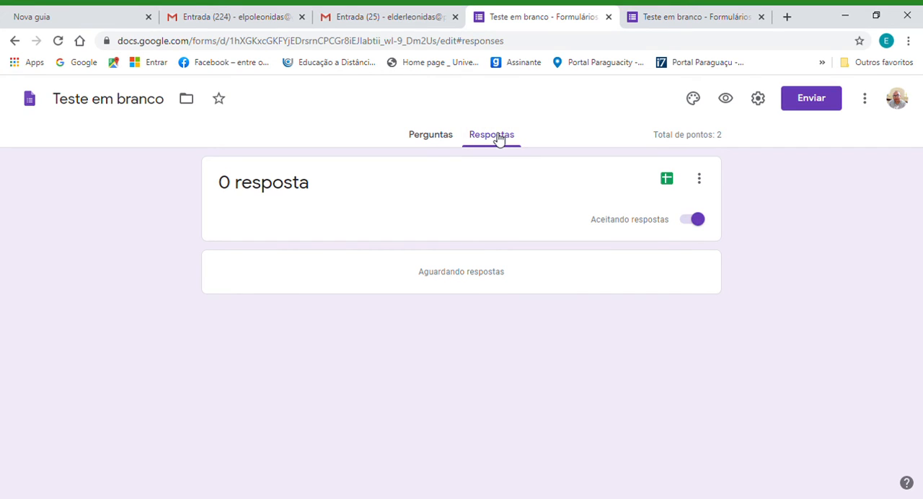
pyautogui.click(697, 222)
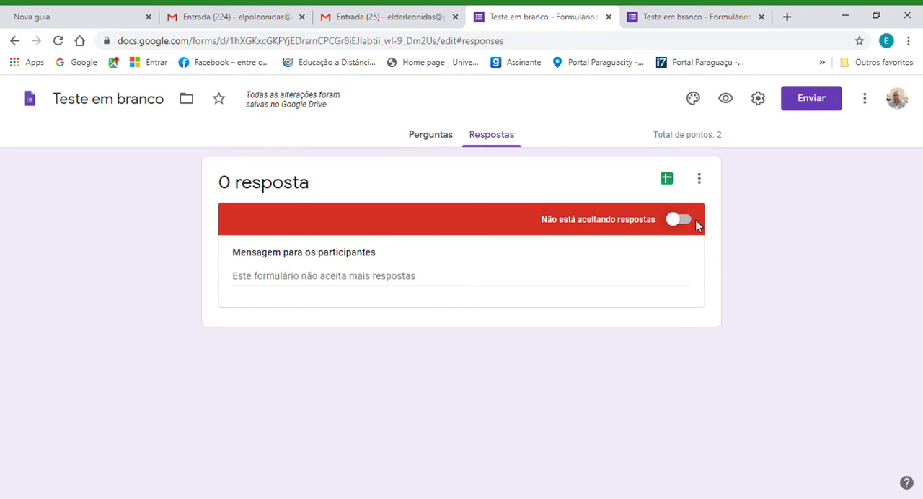
pyautogui.click(681, 222)
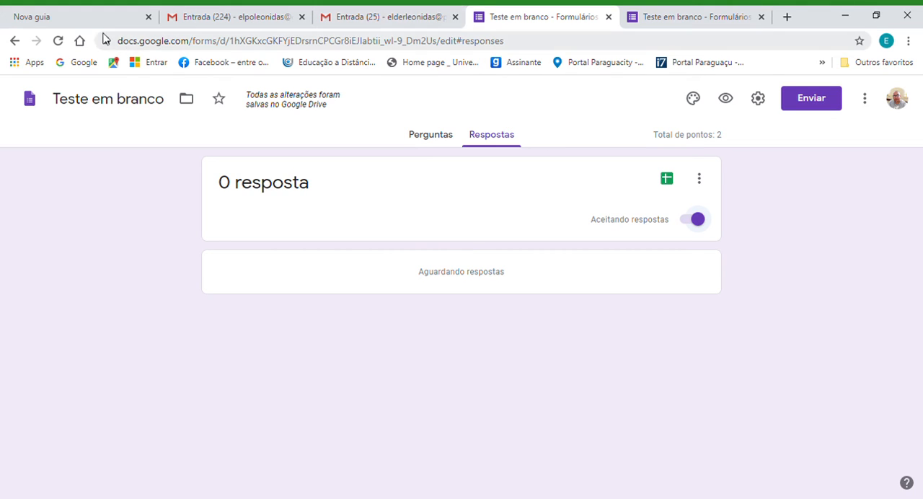
# Return to the recent forms list and open the responses of the "1B GEP Eletiva Preconceito de gênero" form.
pyautogui.click(15, 42)
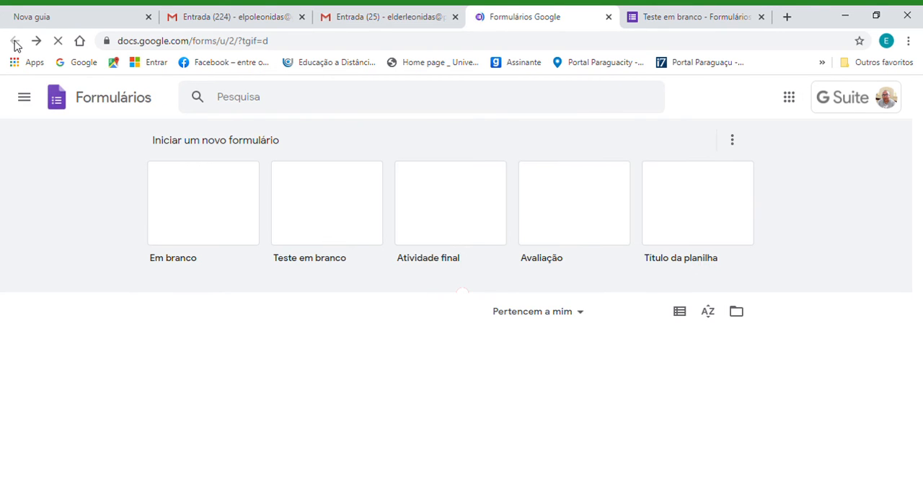
pyautogui.scroll(-3, 357, 227)
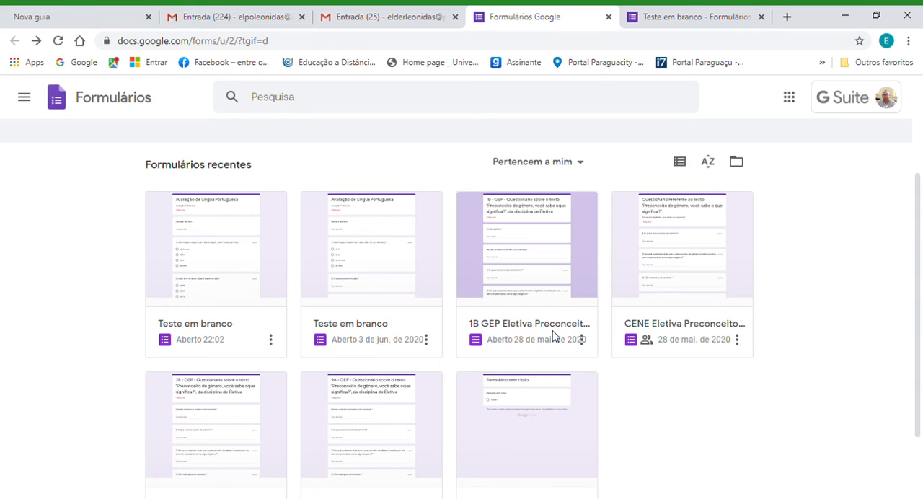
pyautogui.click(527, 279)
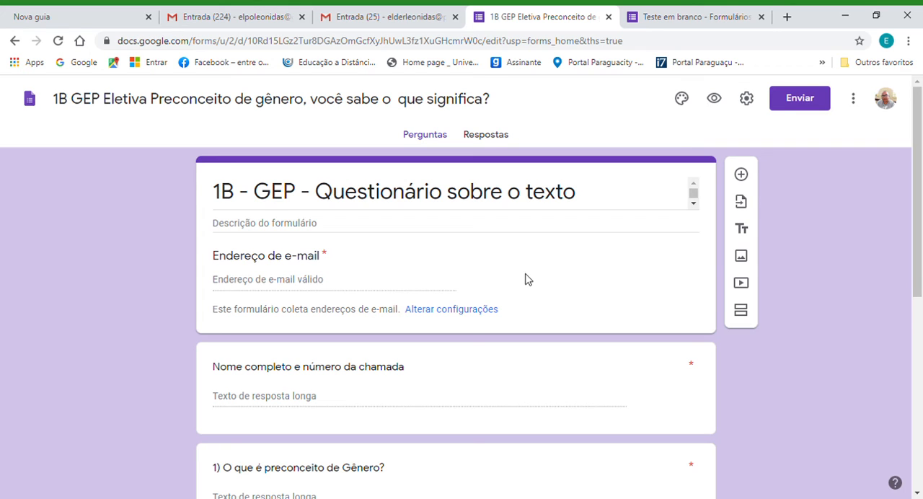
pyautogui.click(487, 135)
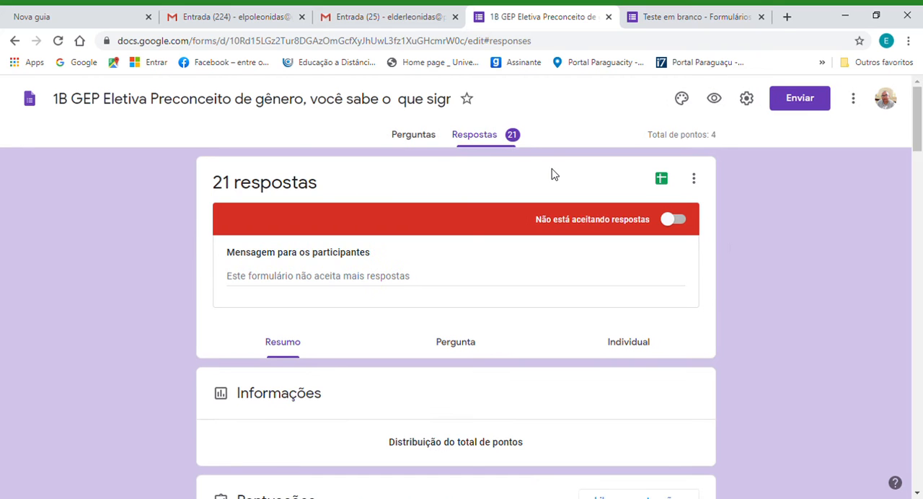
# Review the response summary, including the scores, the respondents' names and the answers to question 1.
pyautogui.moveTo(918, 119); pyautogui.dragTo(904, 194)
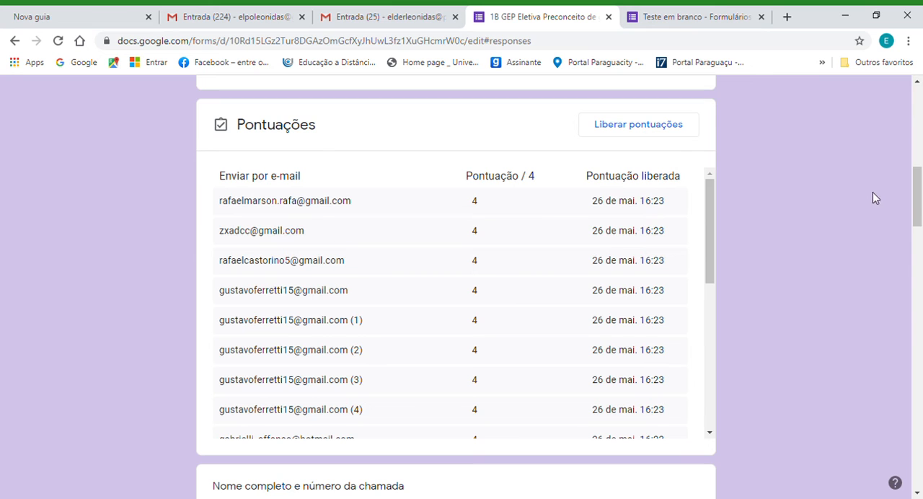
pyautogui.moveTo(917, 203); pyautogui.dragTo(919, 278)
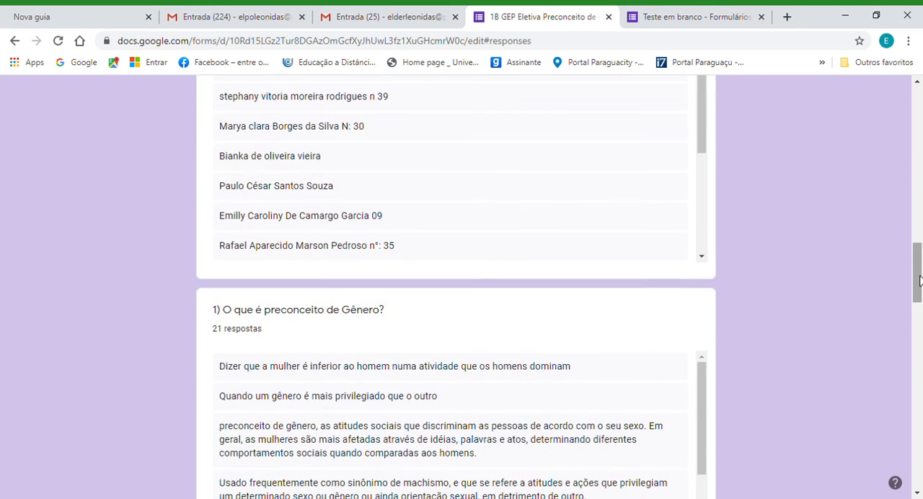
pyautogui.moveTo(700, 123); pyautogui.dragTo(707, 86)
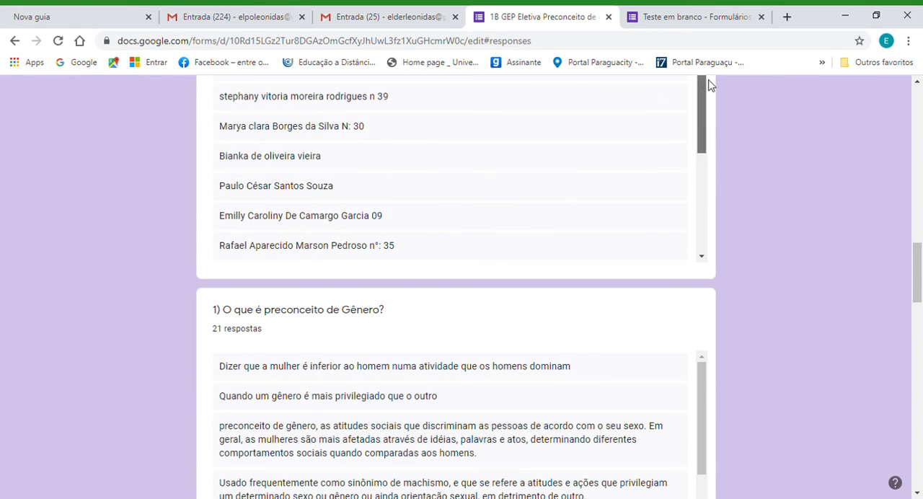
pyautogui.moveTo(919, 285); pyautogui.dragTo(852, 129)
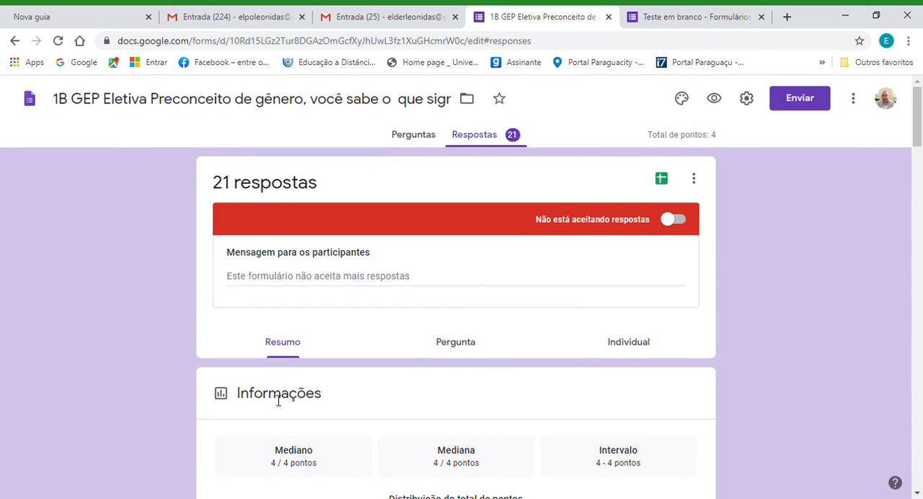
# View the responses by question and advance to the answers for "1) O que é preconceito de Gênero?".
pyautogui.click(454, 347)
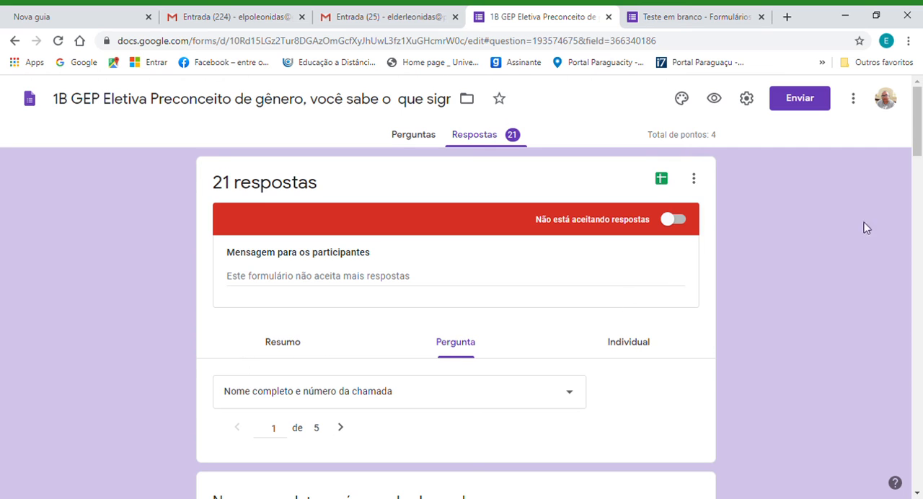
pyautogui.moveTo(917, 116); pyautogui.dragTo(912, 159)
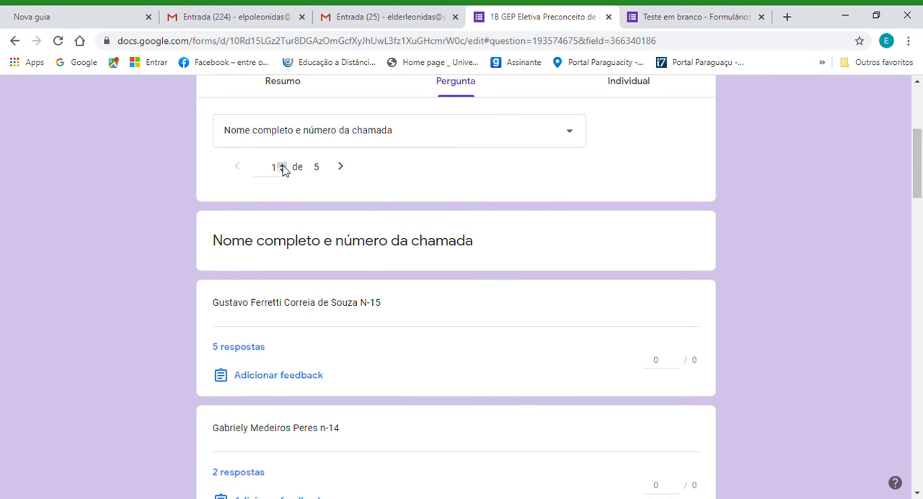
pyautogui.click(346, 168)
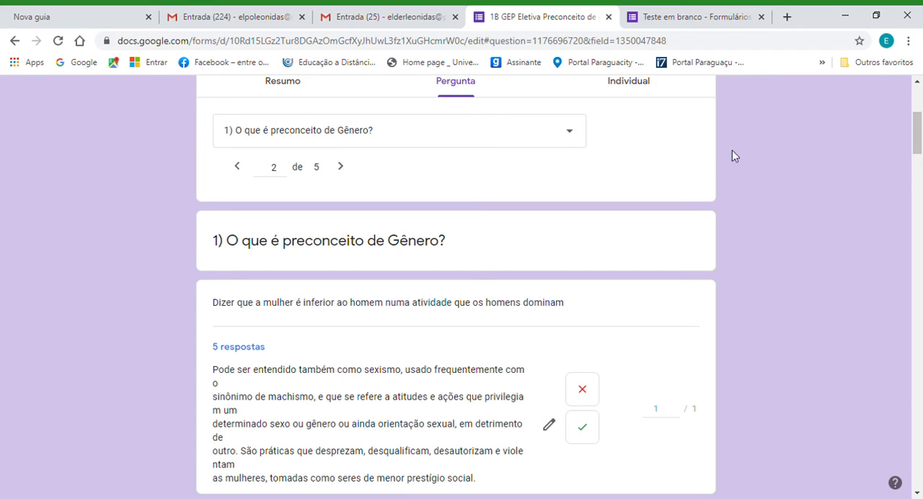
pyautogui.moveTo(918, 140); pyautogui.dragTo(917, 164)
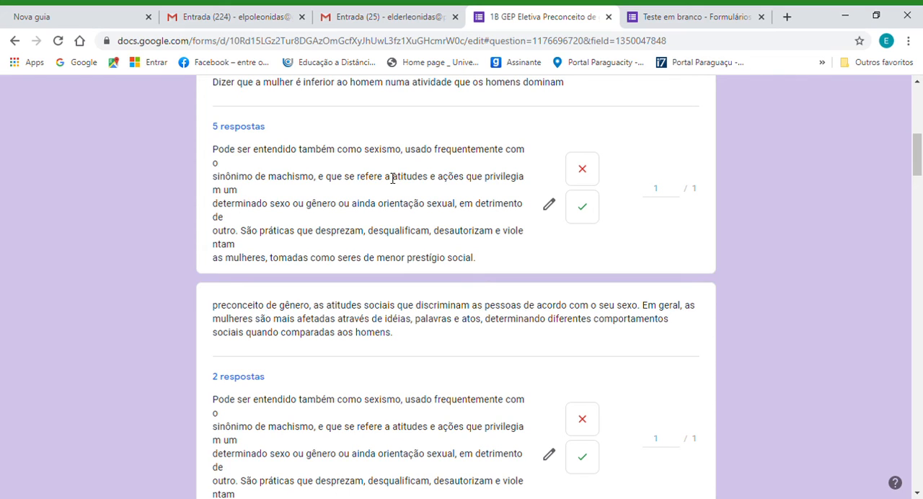
# Try marking question 1's first answer group as incorrect and back as correct, view the question list, and discard the pending edits.
pyautogui.click(586, 172)
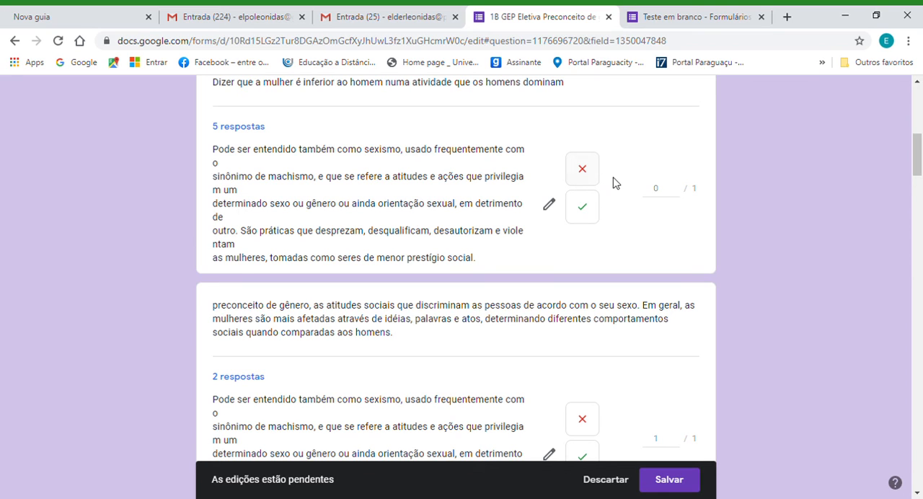
pyautogui.click(583, 213)
pyautogui.moveTo(918, 158); pyautogui.dragTo(919, 112)
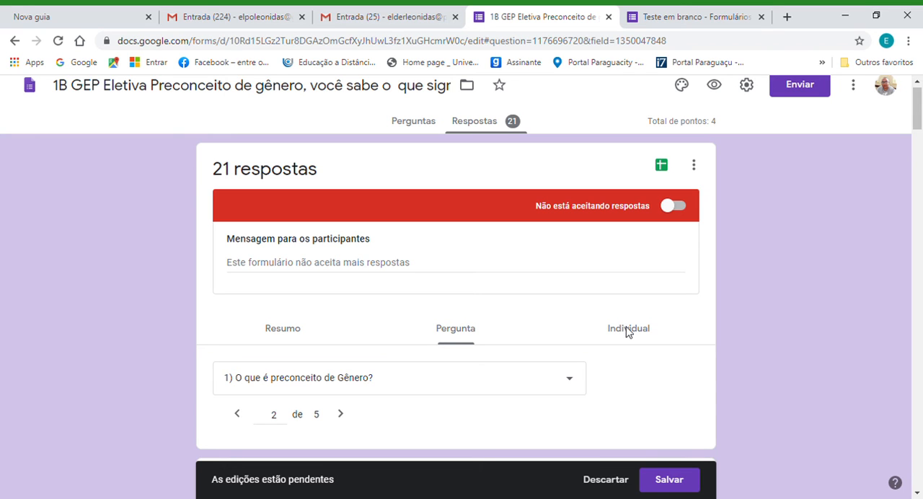
pyautogui.moveTo(918, 115); pyautogui.dragTo(918, 134)
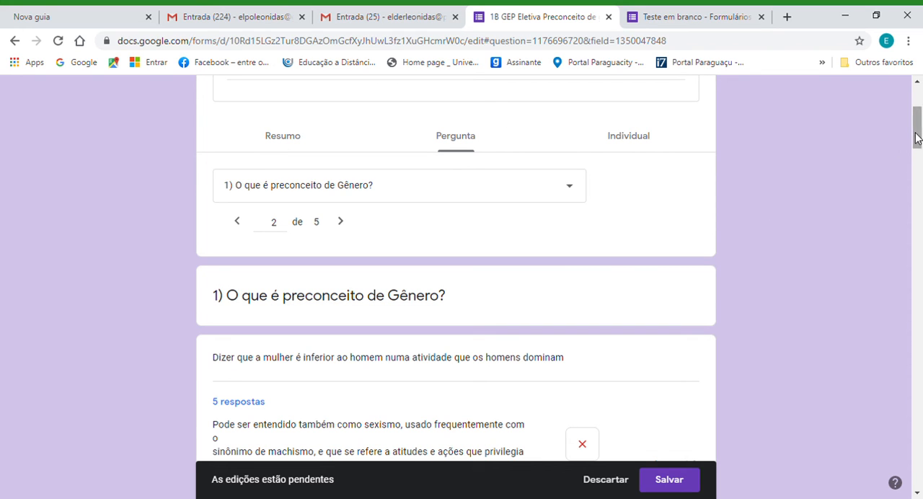
pyautogui.scroll(1, 918, 132)
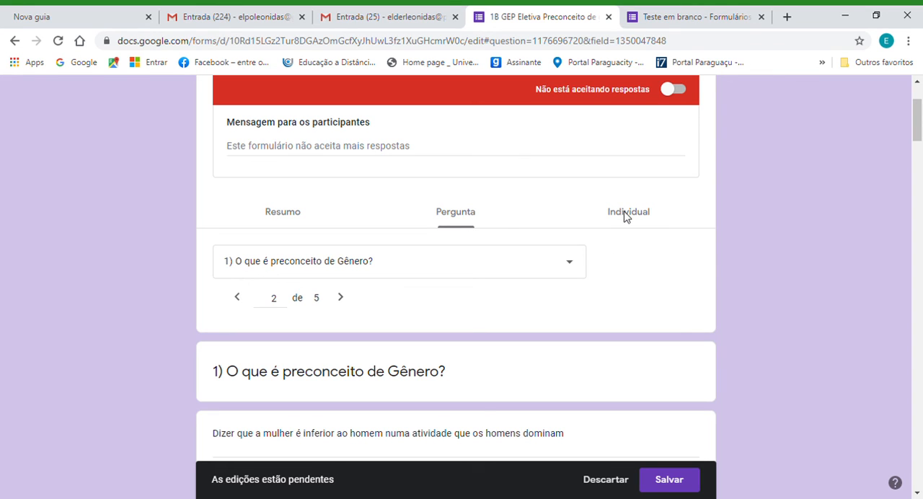
pyautogui.click(578, 268)
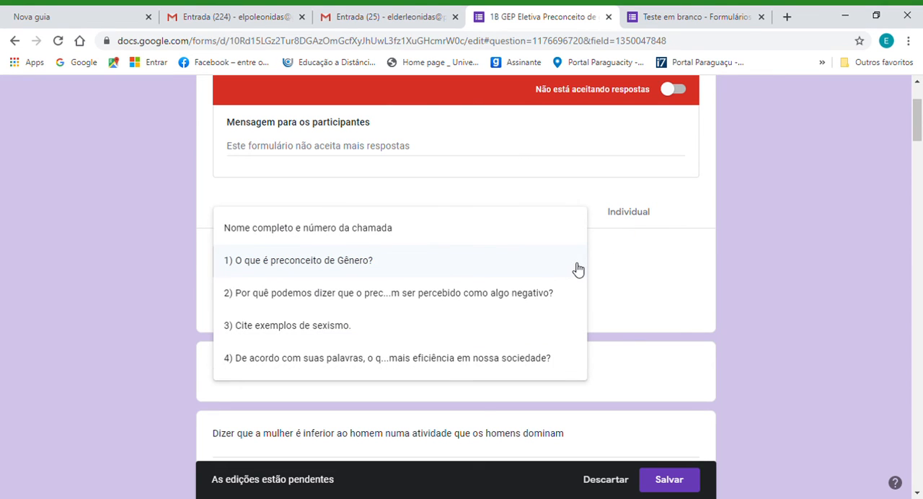
pyautogui.click(635, 282)
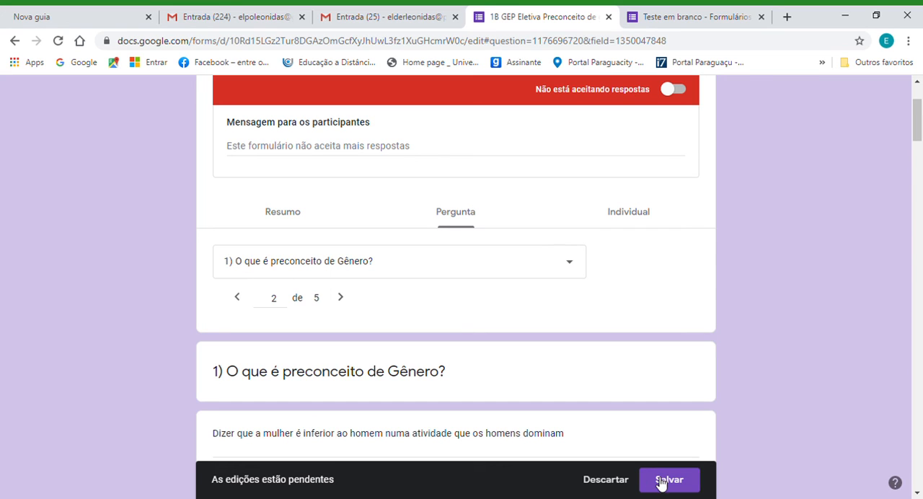
pyautogui.click(610, 481)
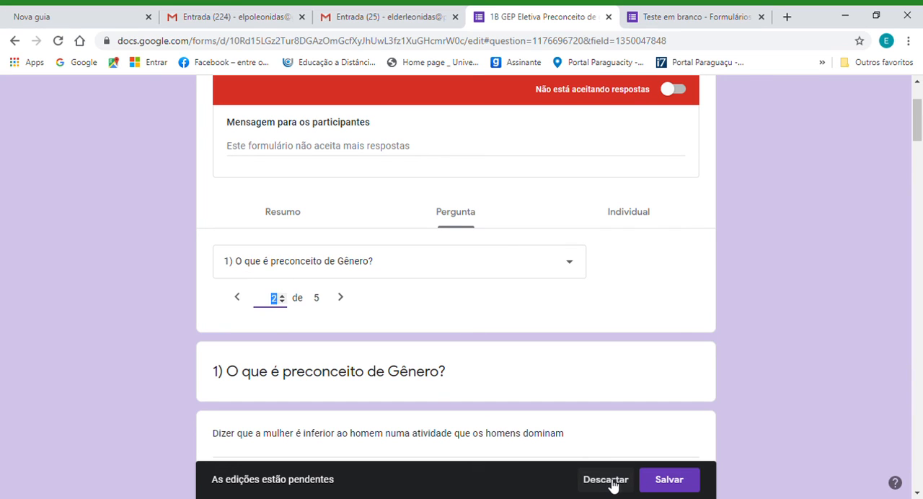
# Open the individual responses and examine the first respondent's answers, points and feedback for each question.
pyautogui.click(637, 215)
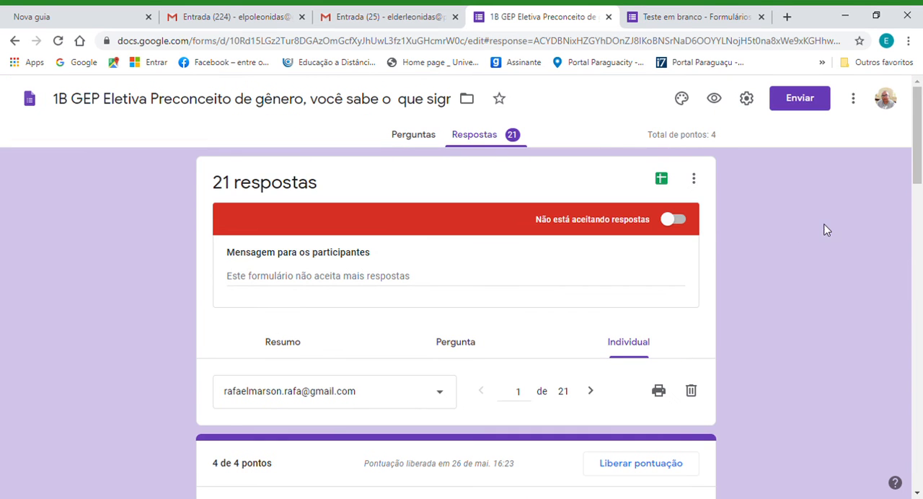
pyautogui.moveTo(916, 142); pyautogui.dragTo(920, 275)
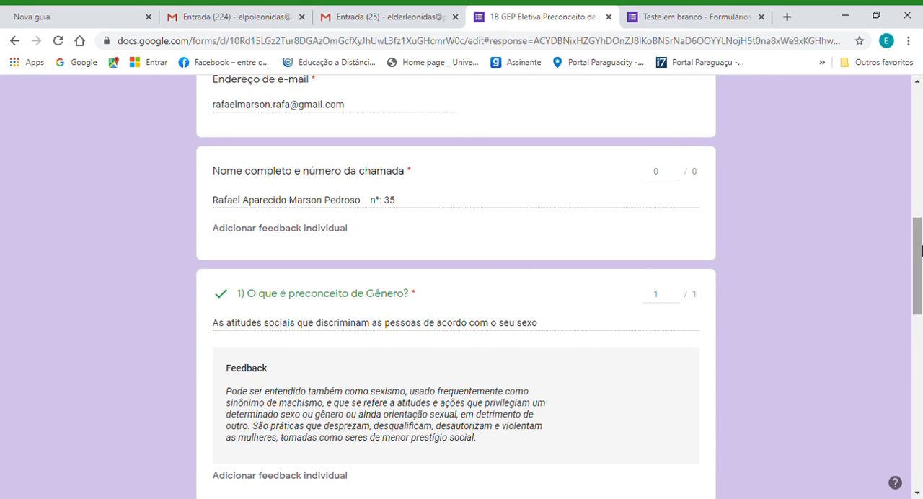
pyautogui.moveTo(920, 250); pyautogui.dragTo(920, 270)
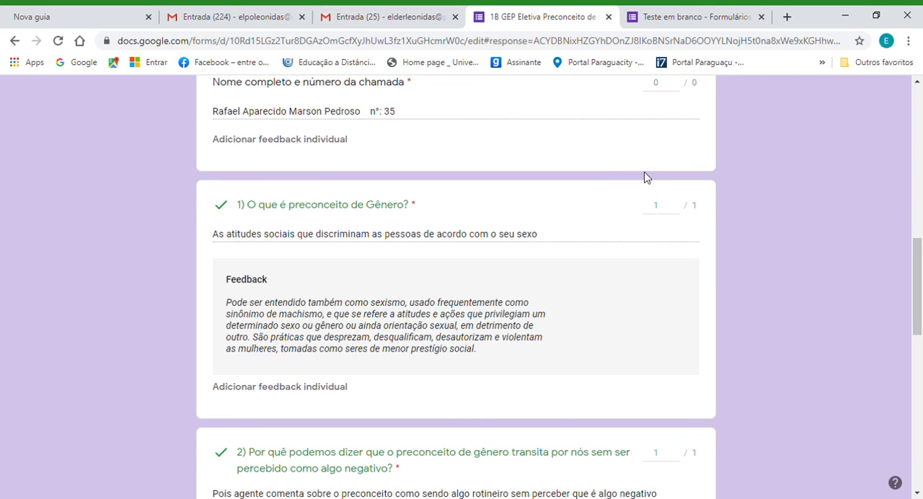
pyautogui.click(918, 261)
pyautogui.moveTo(918, 261); pyautogui.dragTo(914, 268)
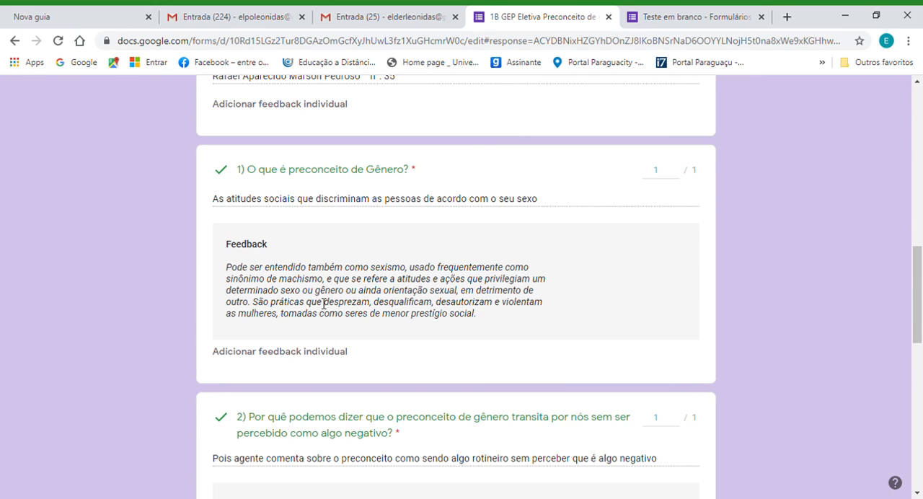
pyautogui.moveTo(919, 276); pyautogui.dragTo(920, 329)
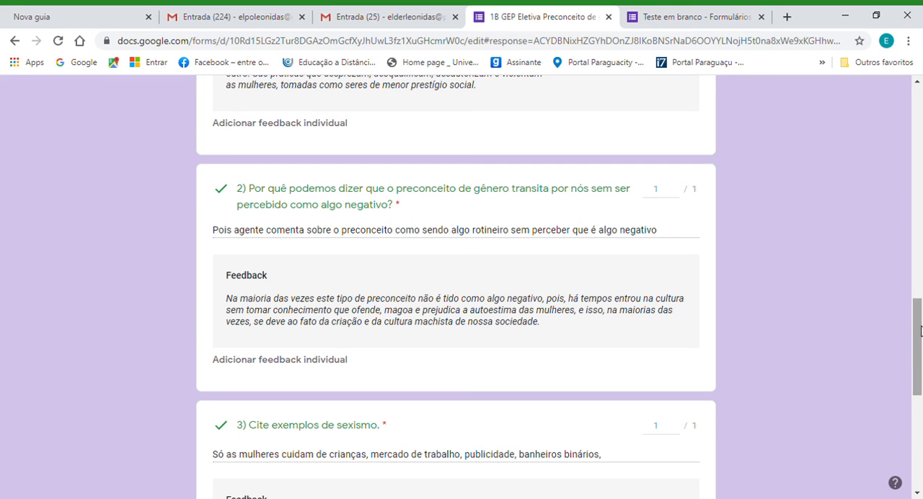
pyautogui.moveTo(918, 322); pyautogui.dragTo(918, 357)
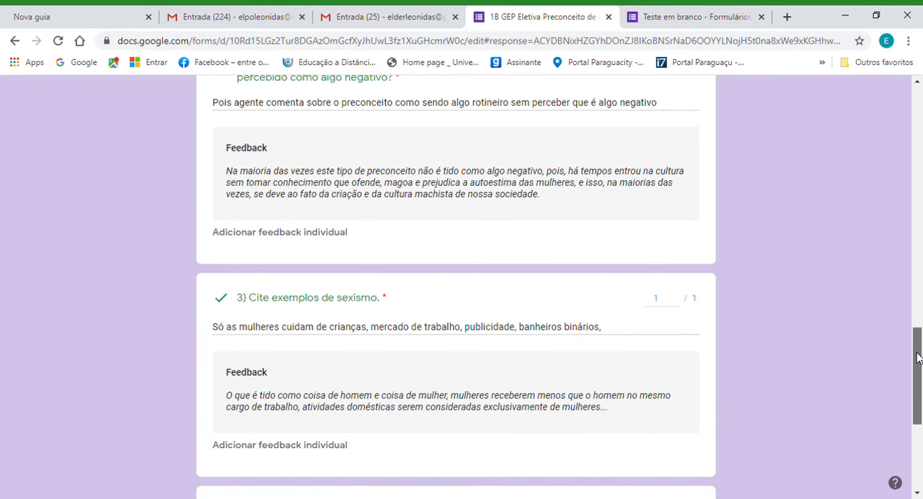
pyautogui.moveTo(916, 357); pyautogui.dragTo(914, 112)
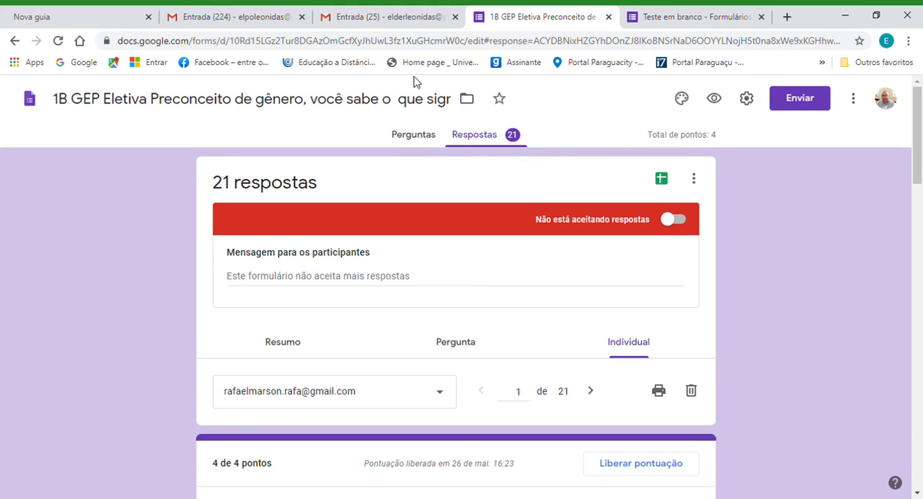
# Switch to the "Teste em branco" quiz and add a blank question after question 2.
pyautogui.click(673, 22)
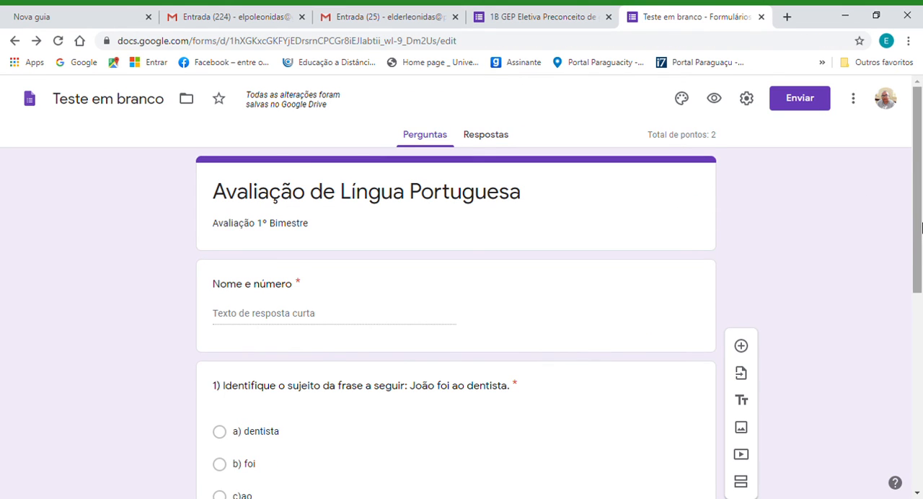
pyautogui.moveTo(919, 224); pyautogui.dragTo(920, 334)
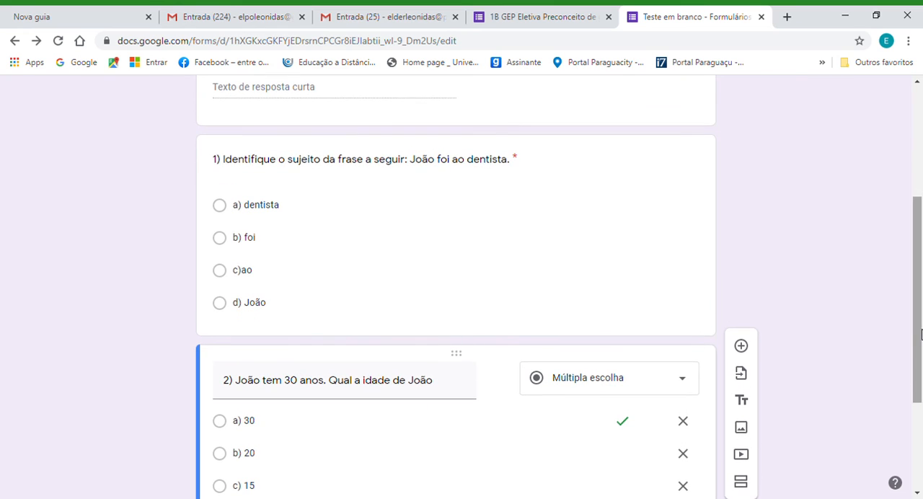
pyautogui.moveTo(919, 267); pyautogui.dragTo(920, 380)
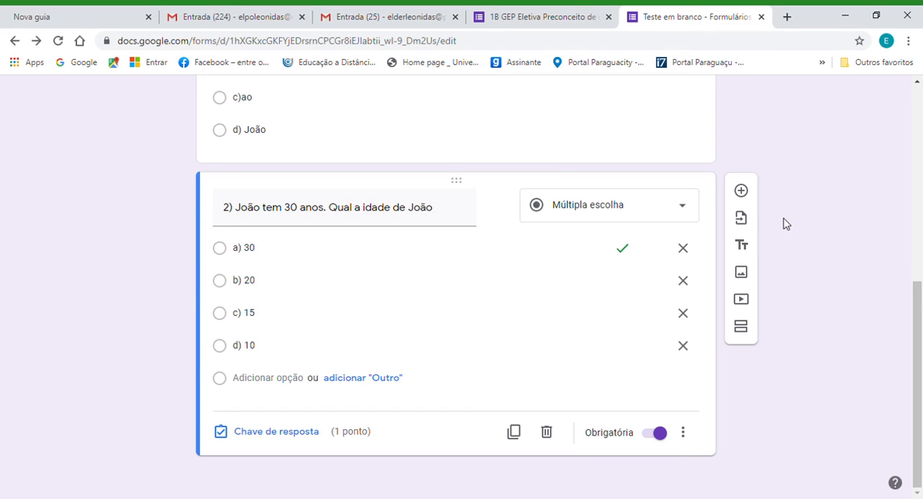
pyautogui.click(742, 192)
pyautogui.moveTo(920, 296); pyautogui.dragTo(921, 340)
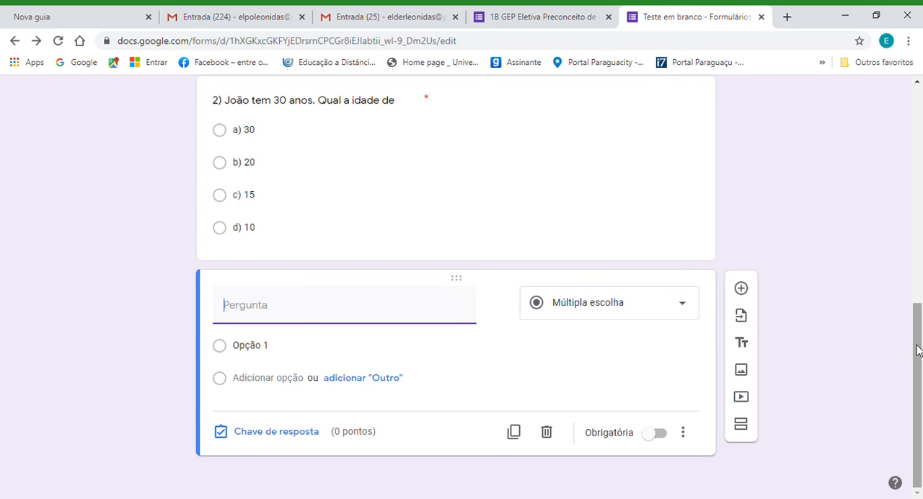
# Start importing questions and choose the form "1B GEP Eletiva Preconceito de gênero, você sabe o que significa?" as the source.
pyautogui.moveTo(918, 351); pyautogui.dragTo(901, 107)
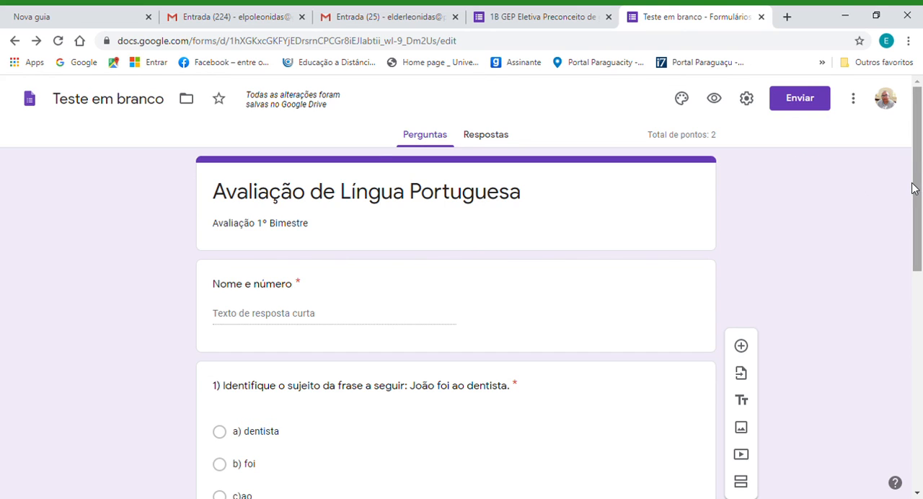
pyautogui.moveTo(918, 189); pyautogui.dragTo(920, 413)
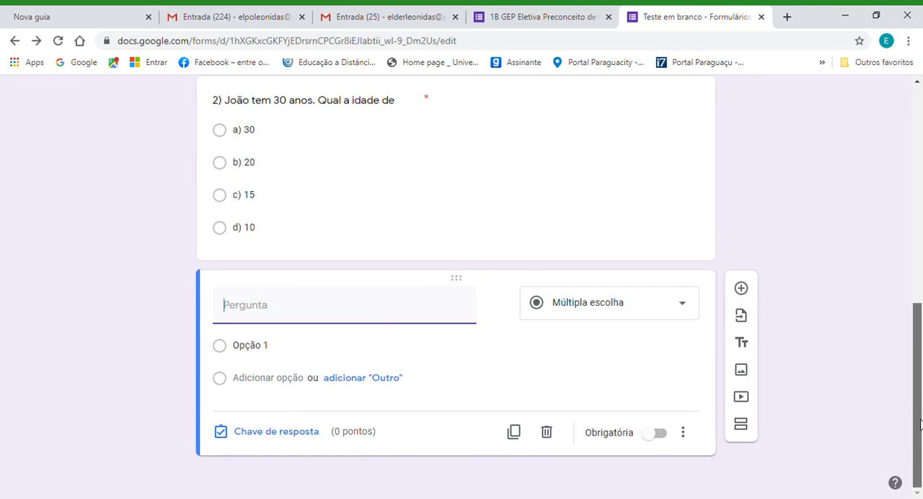
pyautogui.click(605, 365)
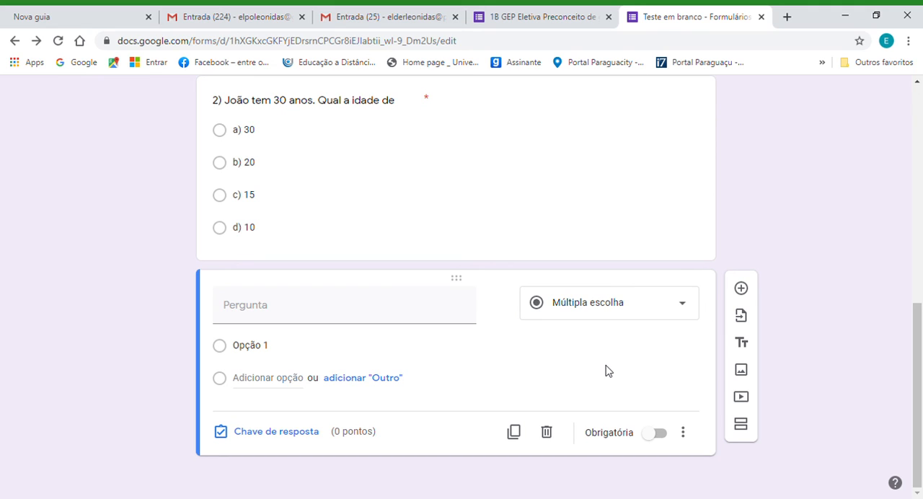
pyautogui.click(742, 320)
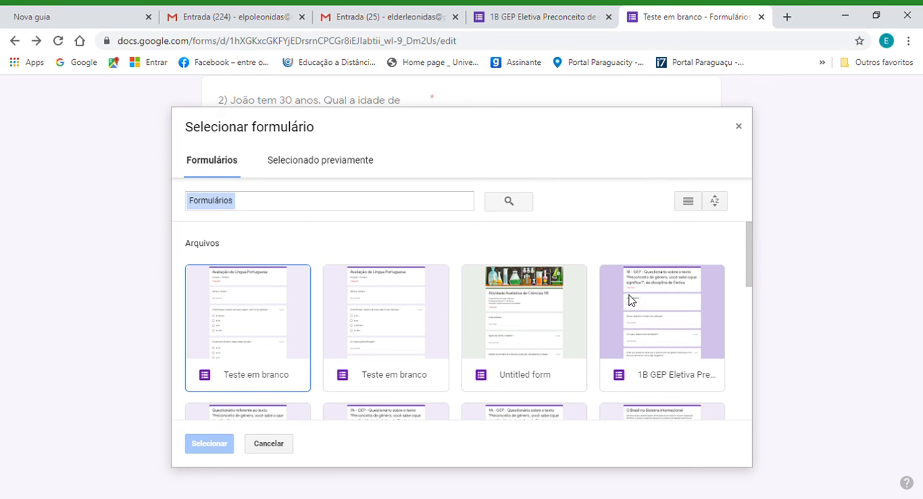
pyautogui.doubleClick(645, 309)
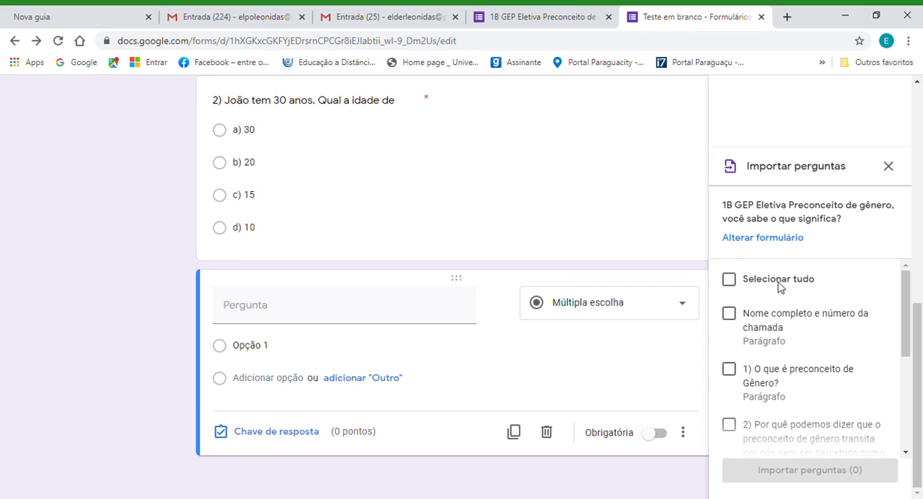
# Import only the paragraph question "3) Cite exemplos de sexismo." from the source form into the quiz.
pyautogui.moveTo(906, 307); pyautogui.dragTo(901, 283)
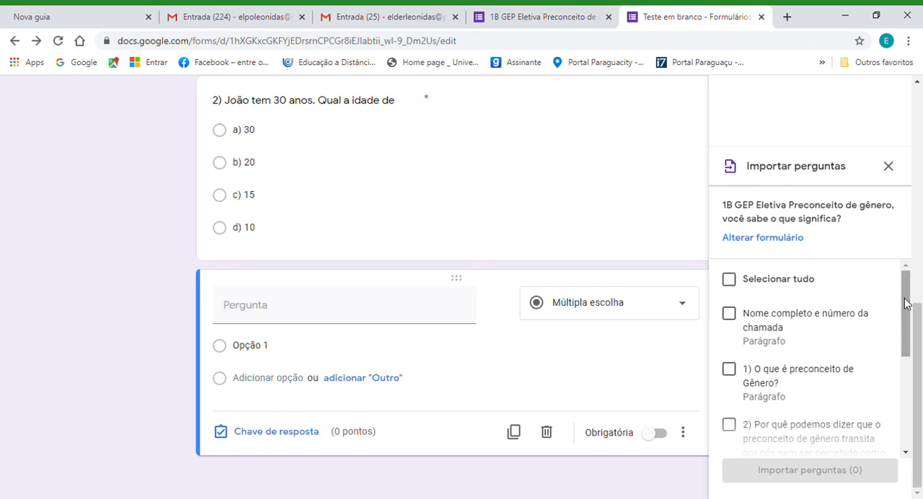
pyautogui.moveTo(906, 303); pyautogui.dragTo(915, 352)
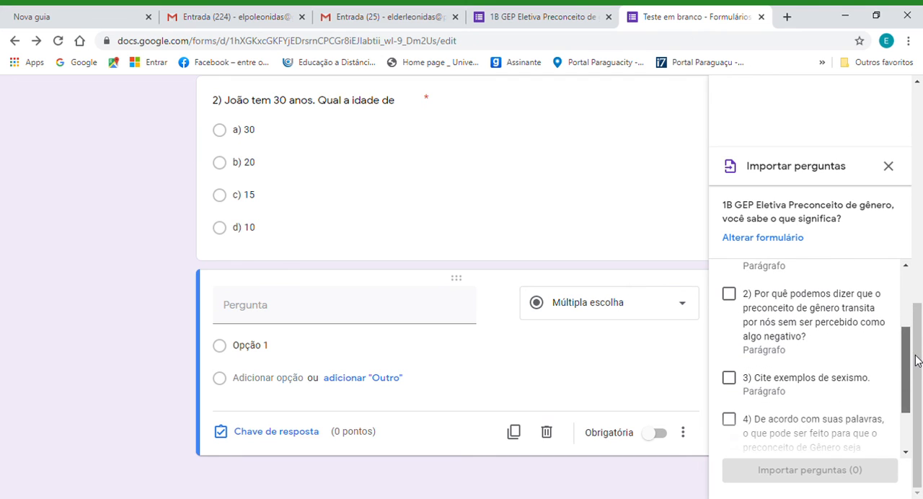
pyautogui.click(729, 379)
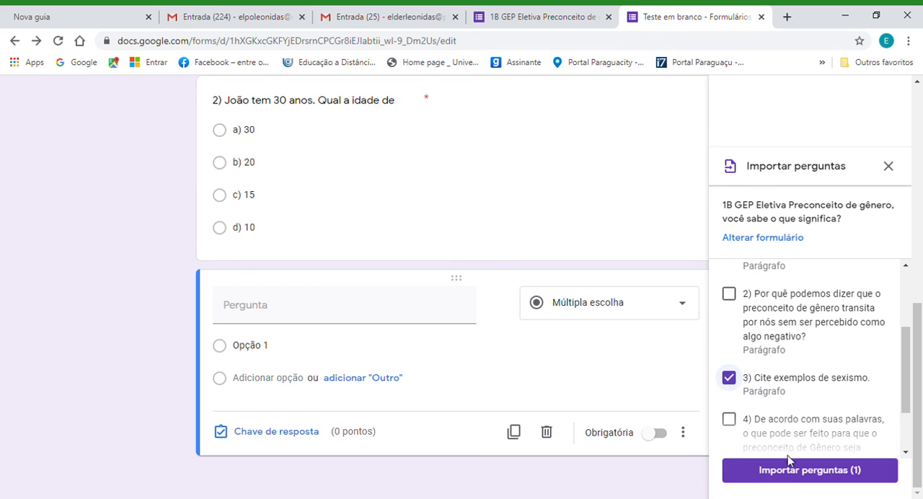
pyautogui.click(794, 476)
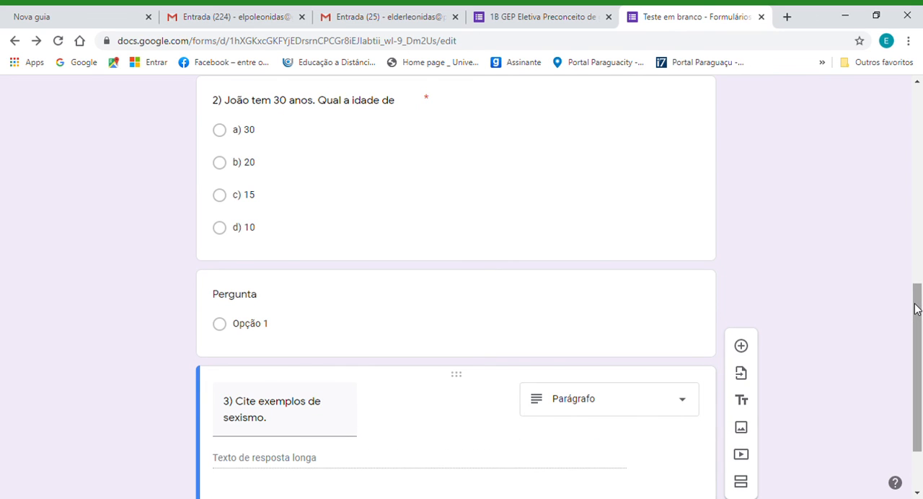
# Delete the blank multiple-choice question between question 2 and "3) Cite exemplos de sexismo.", and select the imported question.
pyautogui.moveTo(916, 308); pyautogui.dragTo(916, 340)
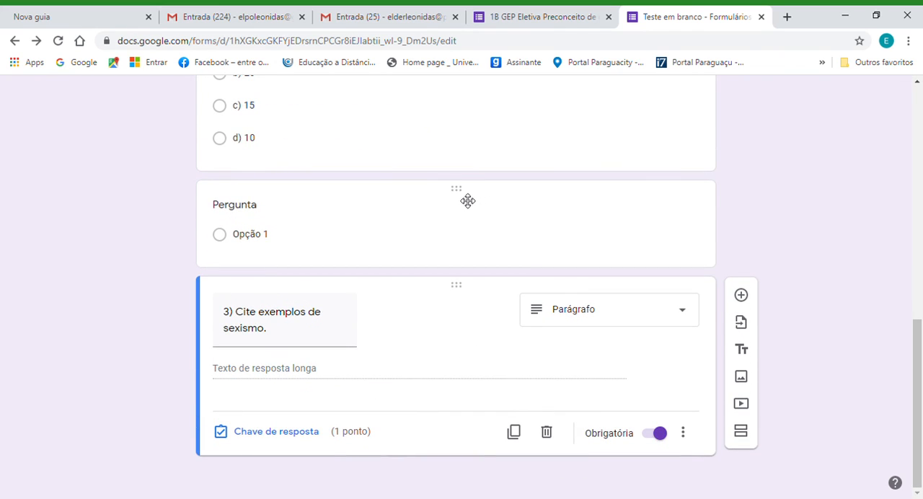
pyautogui.click(548, 233)
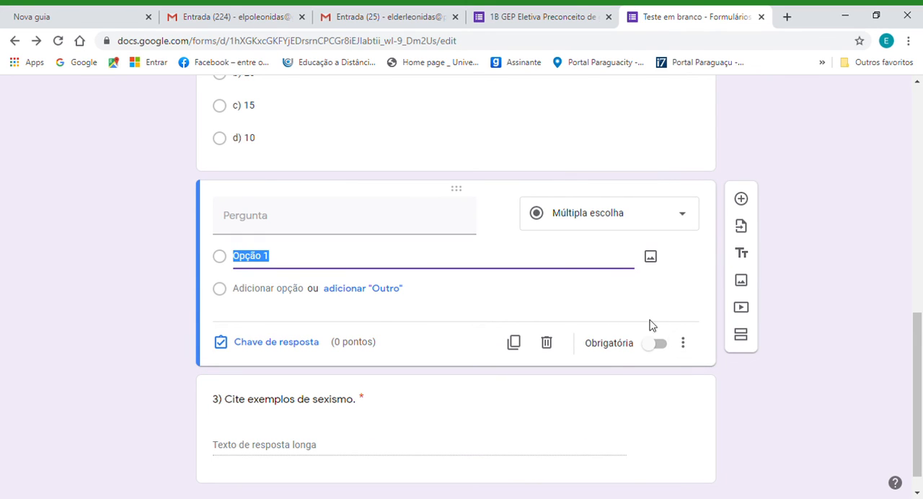
pyautogui.click(548, 346)
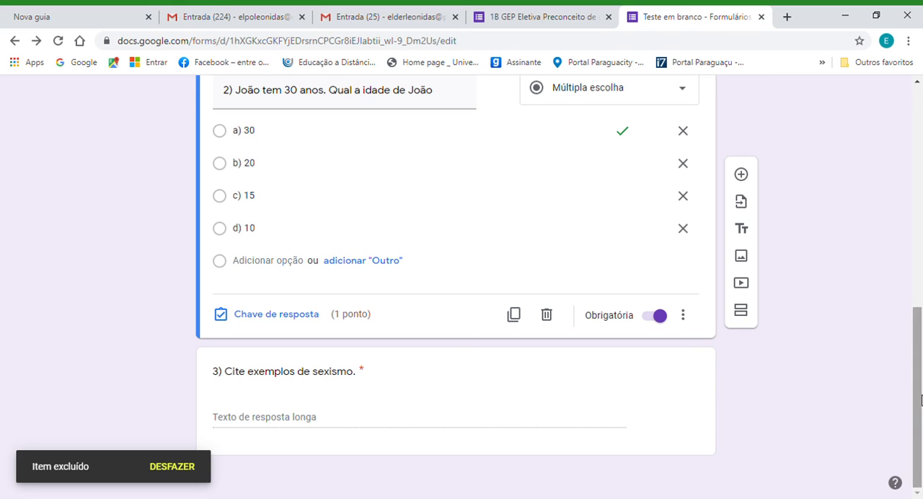
pyautogui.click(293, 423)
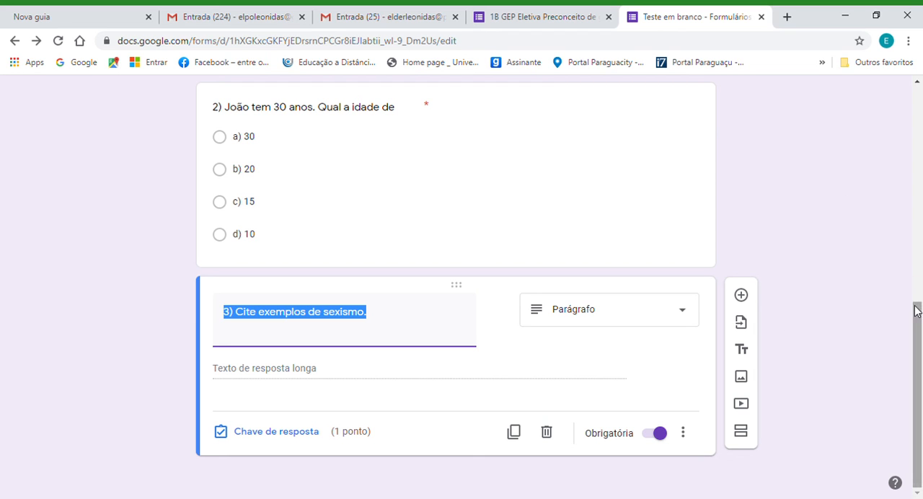
# View the form's sending options by e-mail and by link, and close them without sending or copying anything.
pyautogui.moveTo(916, 311); pyautogui.dragTo(900, 109)
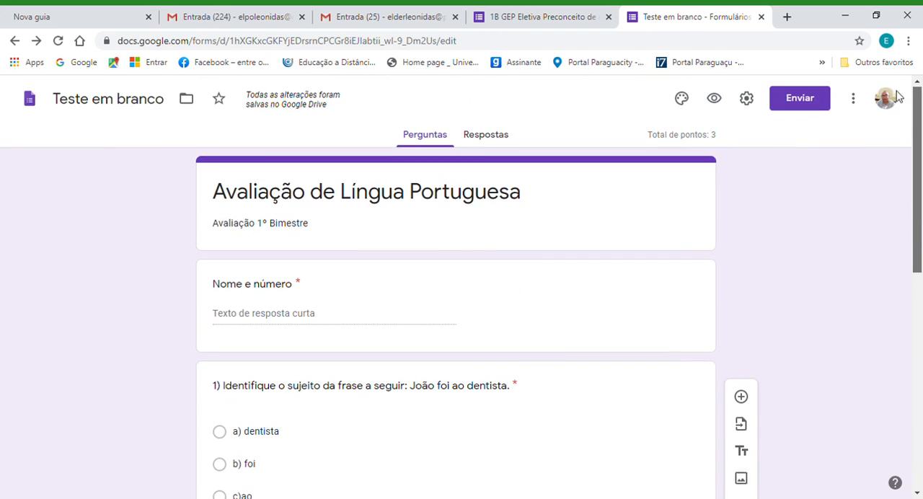
pyautogui.click(797, 102)
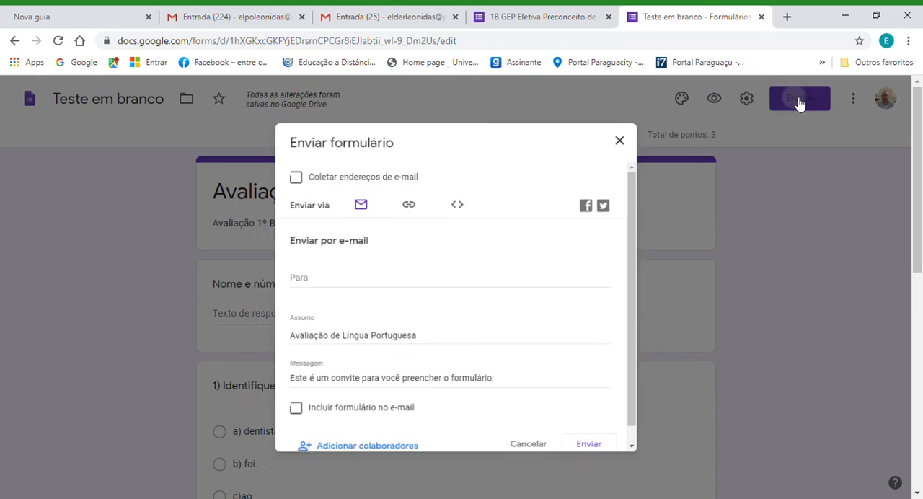
pyautogui.click(404, 197)
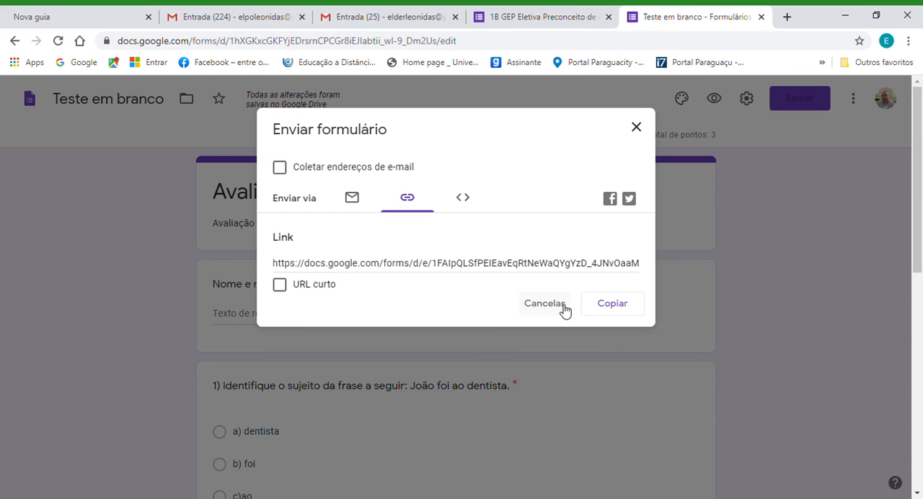
pyautogui.click(637, 130)
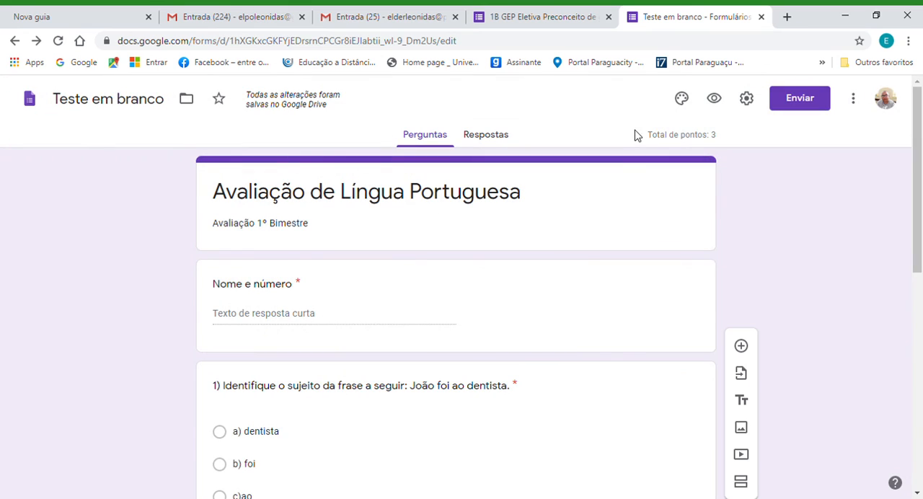